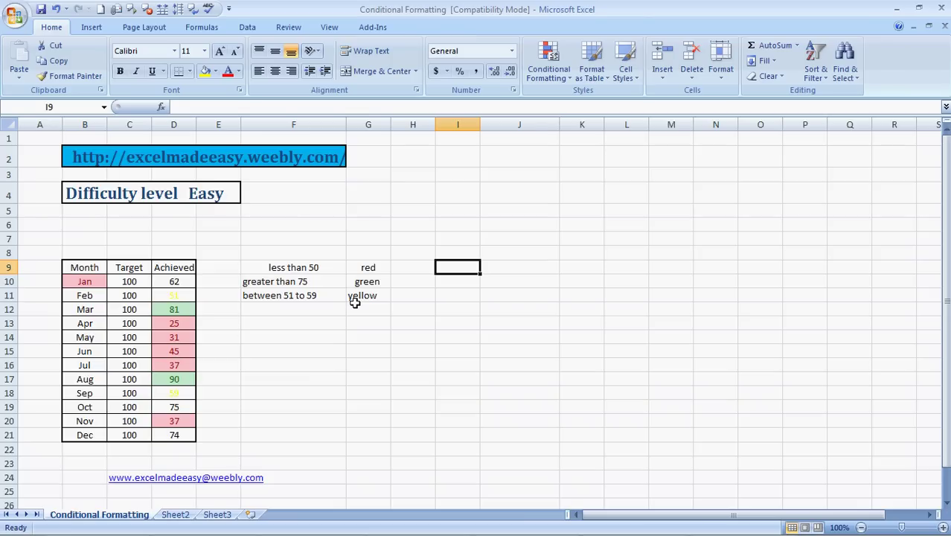
# Select the table B10:D21 and clear all its conditional formatting rules
pyautogui.press('Left')
pyautogui.press('Left')
pyautogui.press('Left')
pyautogui.press('Left')
pyautogui.press('Left')
pyautogui.press('Left')
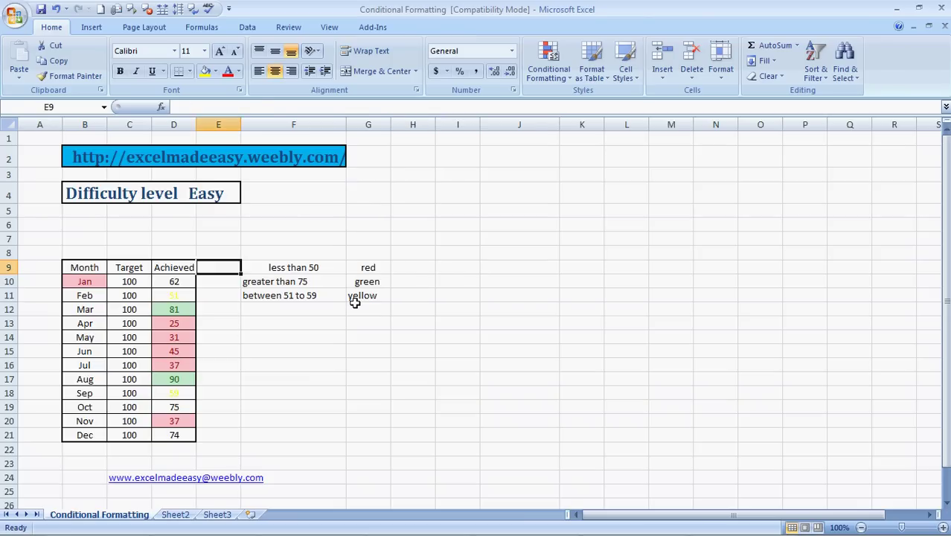
pyautogui.press('Down')
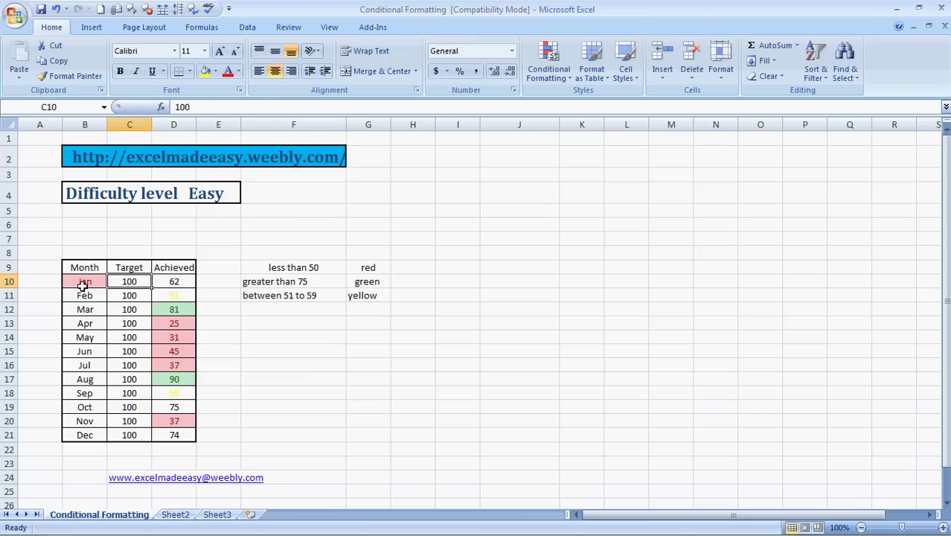
pyautogui.click(83, 284)
pyautogui.hotkey('shift', 'Right')
pyautogui.hotkey('shift', 'Right')
pyautogui.hotkey('shift', 'Down')
pyautogui.hotkey('shift', 'Down')
pyautogui.hotkey('shift', 'Down')
pyautogui.hotkey('shift', 'Down')
pyautogui.hotkey('shift', 'Down')
pyautogui.hotkey('shift', 'Down')
pyautogui.hotkey('shift', 'Down')
pyautogui.hotkey('shift', 'Down')
pyautogui.hotkey('shift', 'Down')
pyautogui.hotkey('shift', 'Down')
pyautogui.hotkey('shift', 'Down')
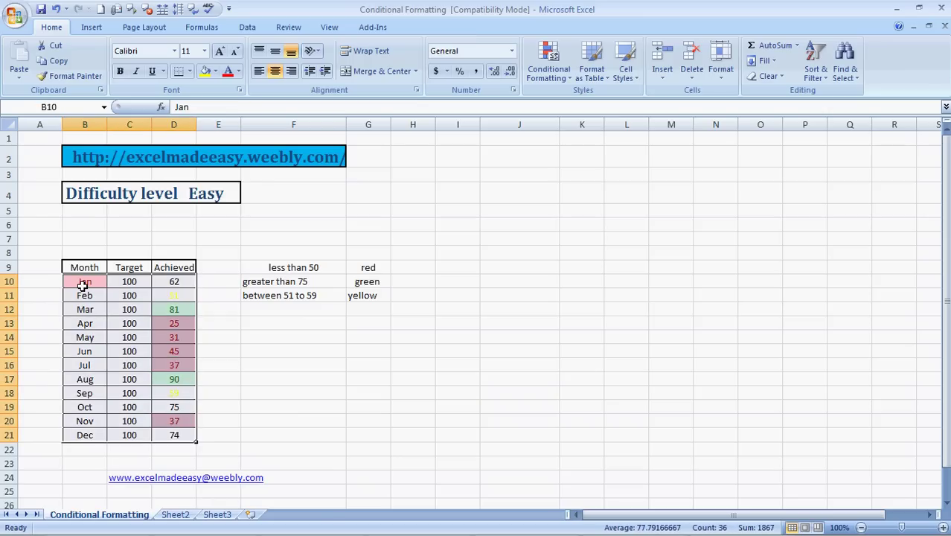
pyautogui.click(549, 67)
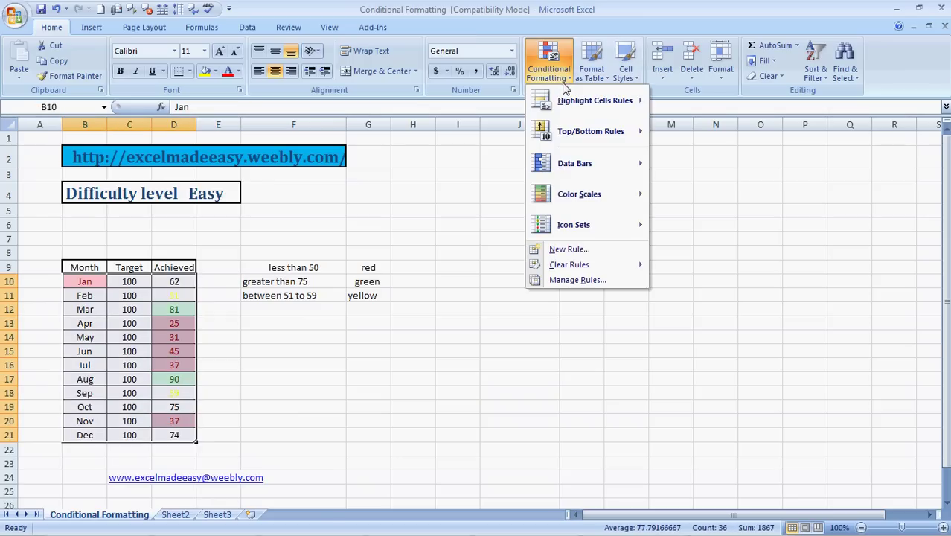
pyautogui.moveTo(566, 265)
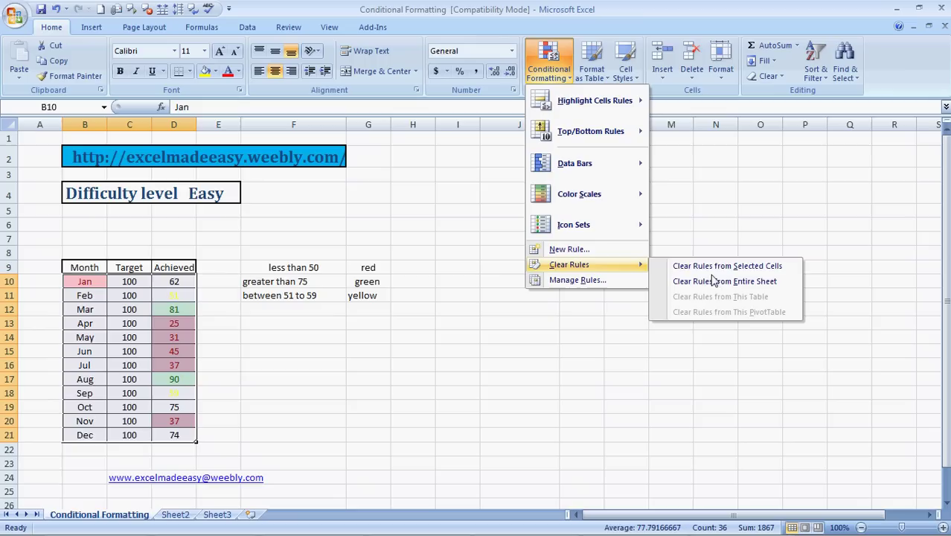
pyautogui.click(751, 266)
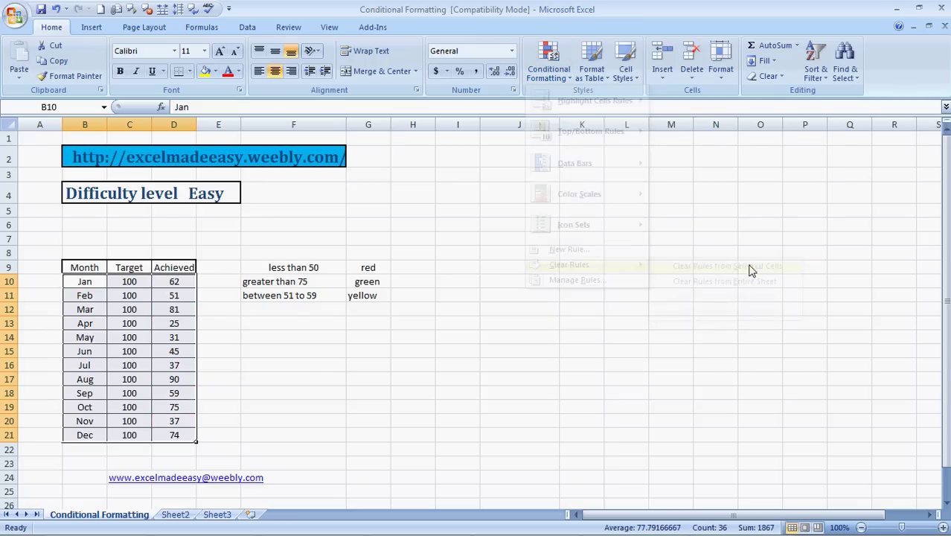
pyautogui.click(448, 323)
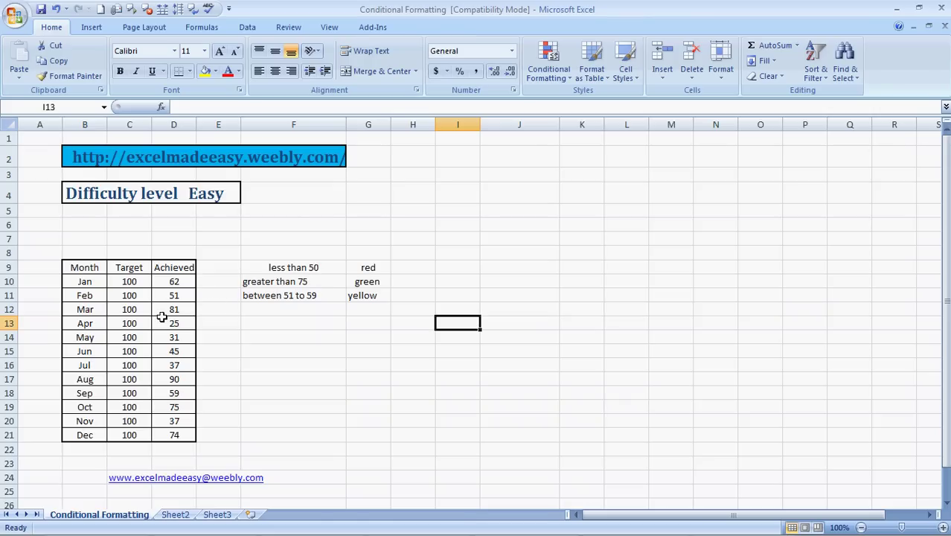
# Point out the Month, Target and Achieved column headings
pyautogui.click(110, 269)
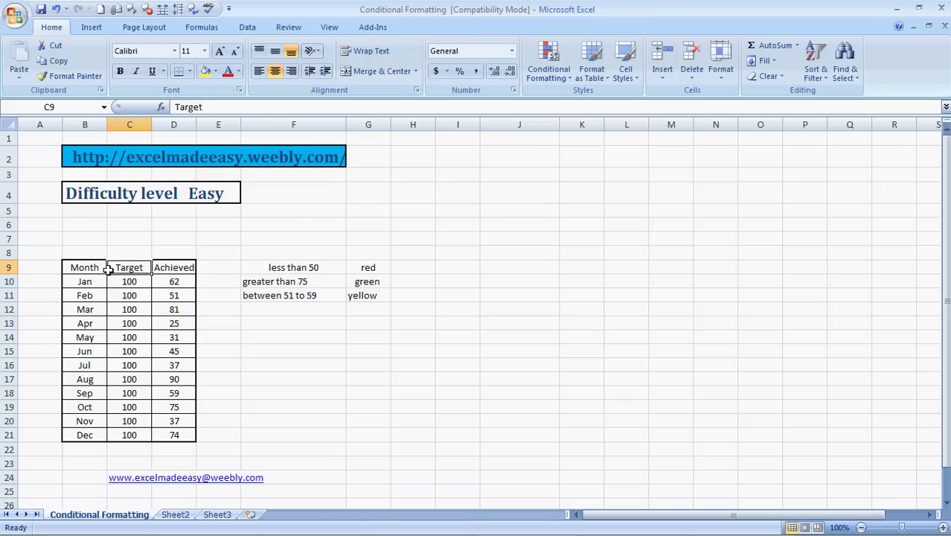
pyautogui.click(82, 268)
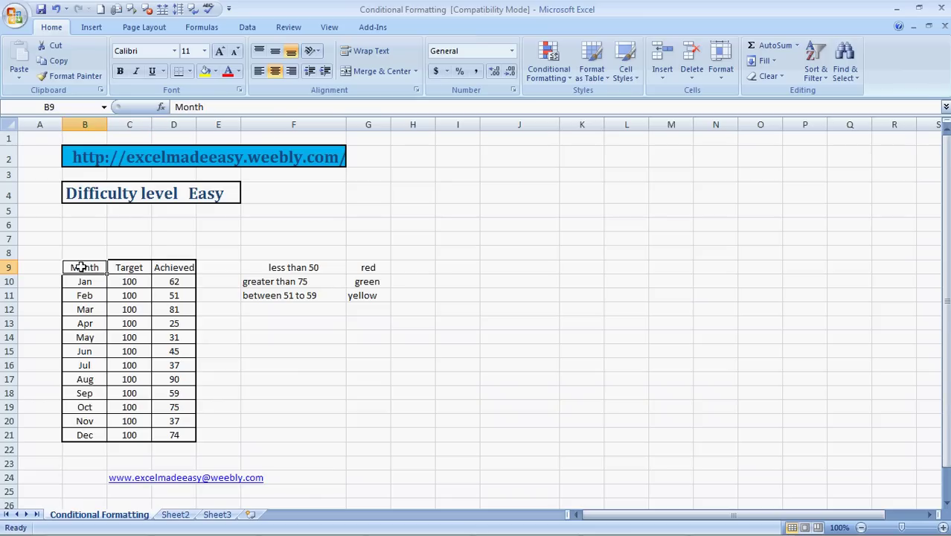
pyautogui.click(127, 268)
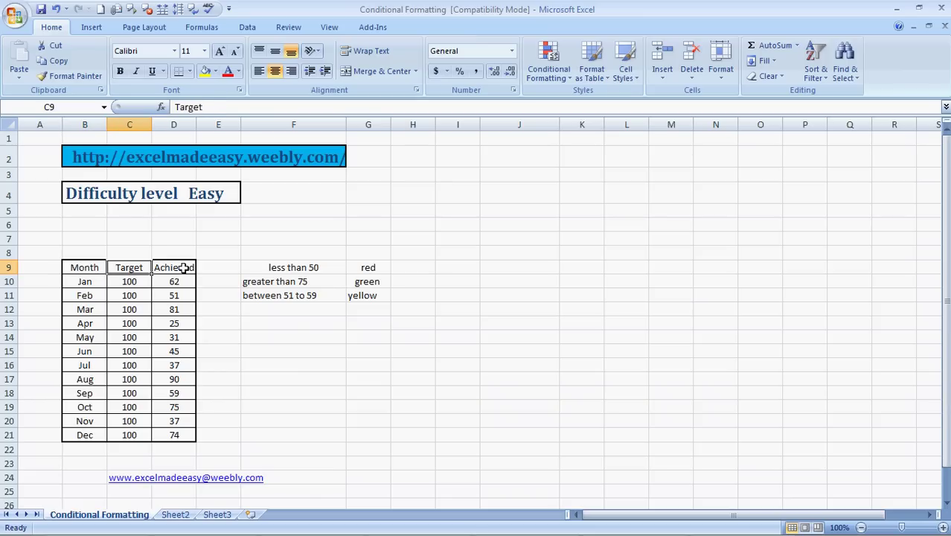
pyautogui.click(184, 267)
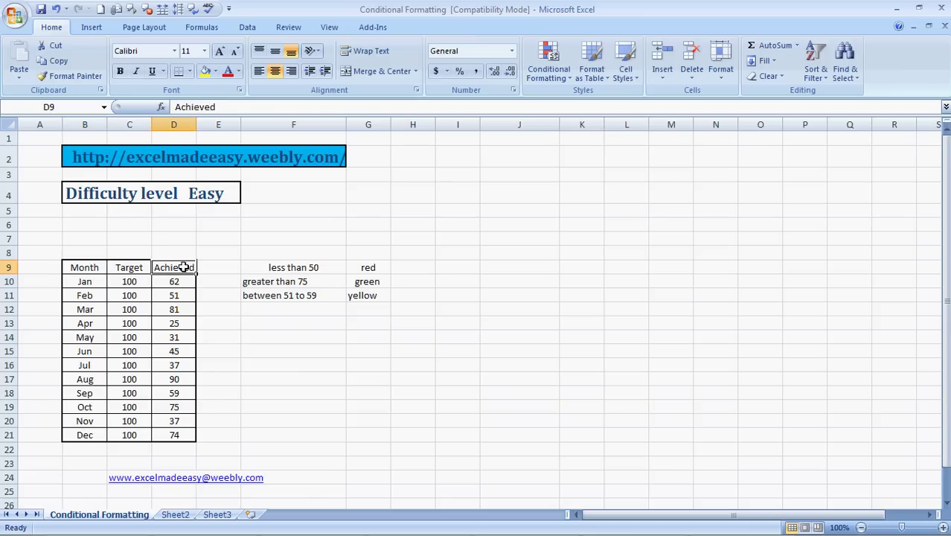
# Enter the label LCD in cell C7
pyautogui.click(128, 238)
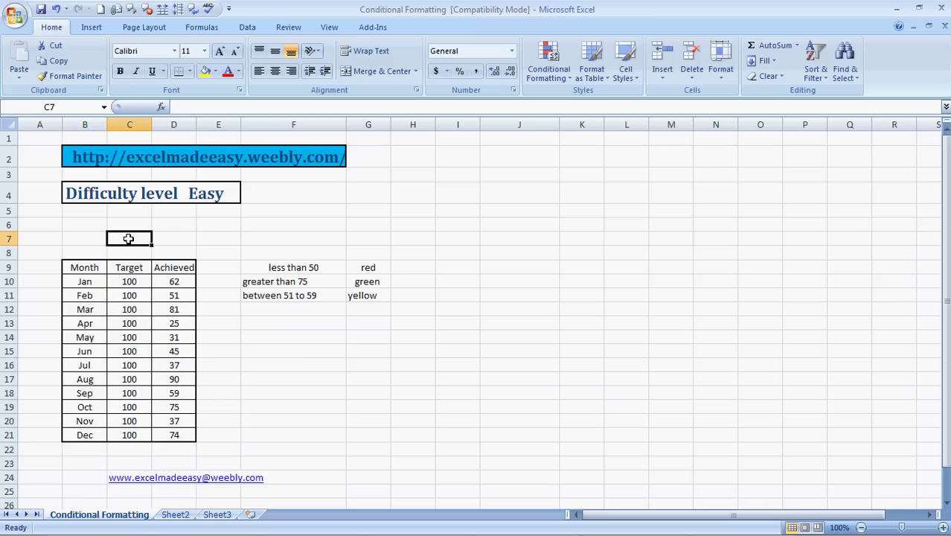
pyautogui.write('LCD')
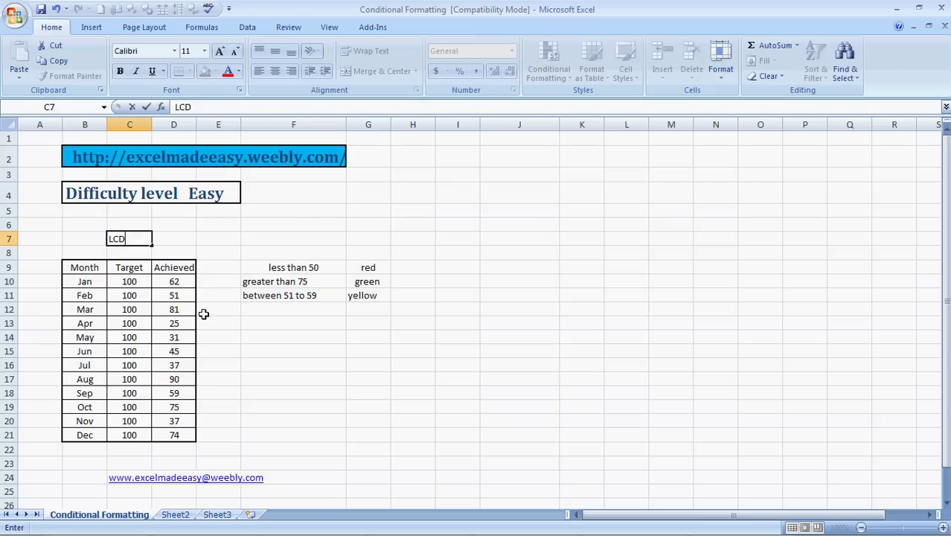
pyautogui.click(182, 281)
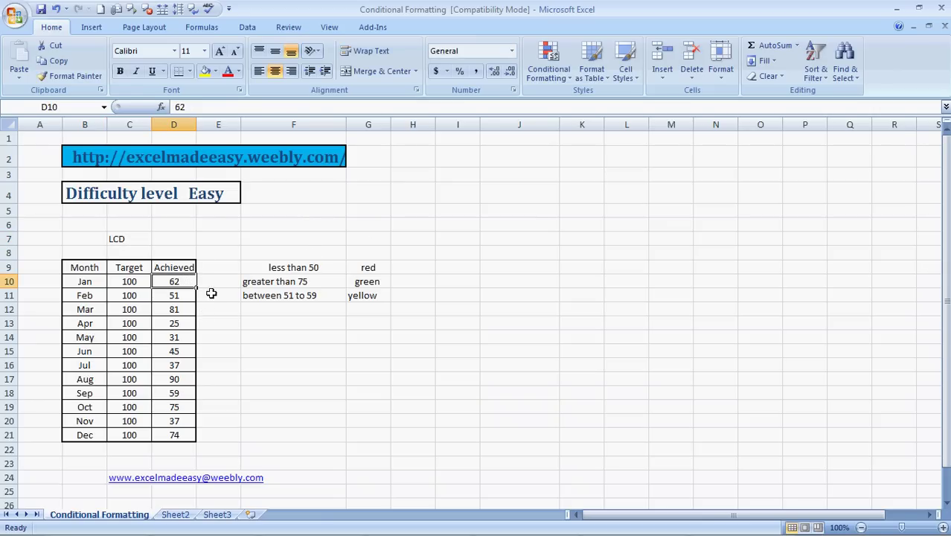
pyautogui.click(293, 284)
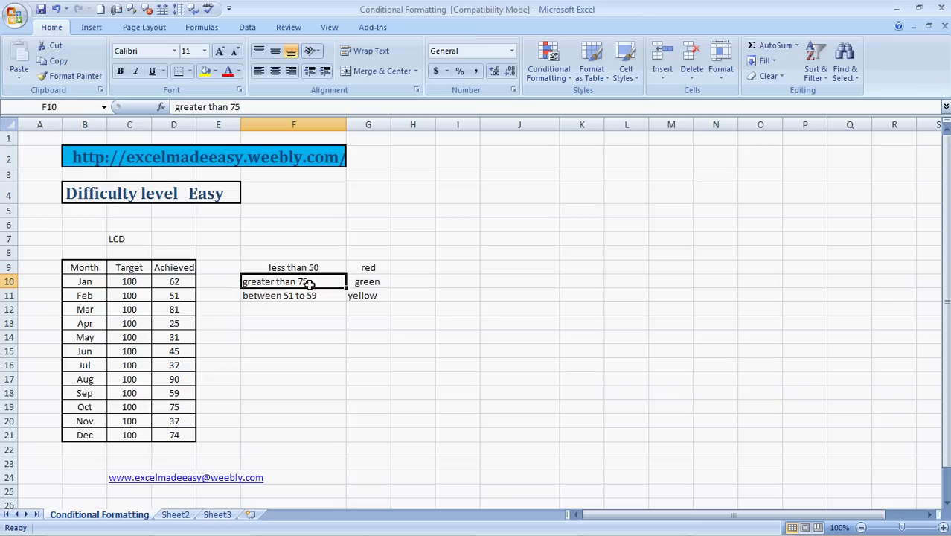
pyautogui.click(381, 282)
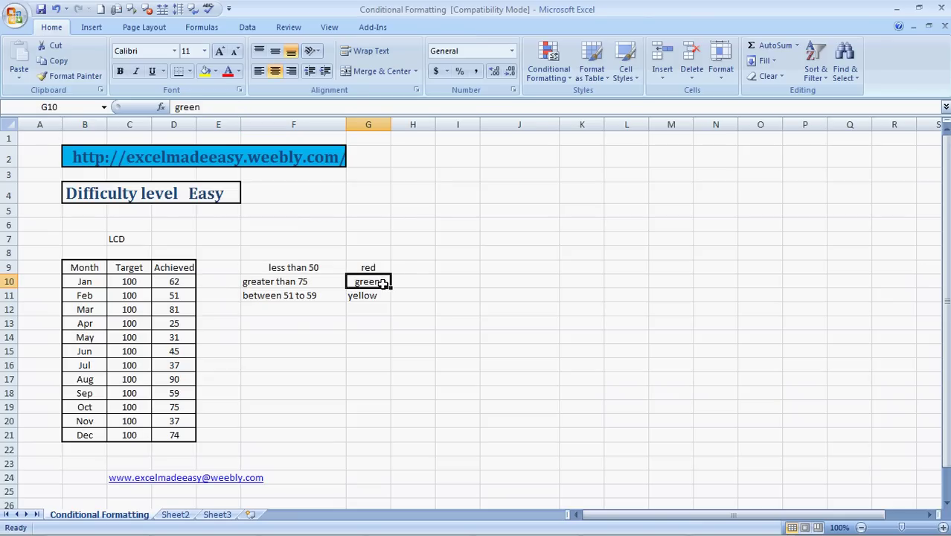
pyautogui.click(264, 296)
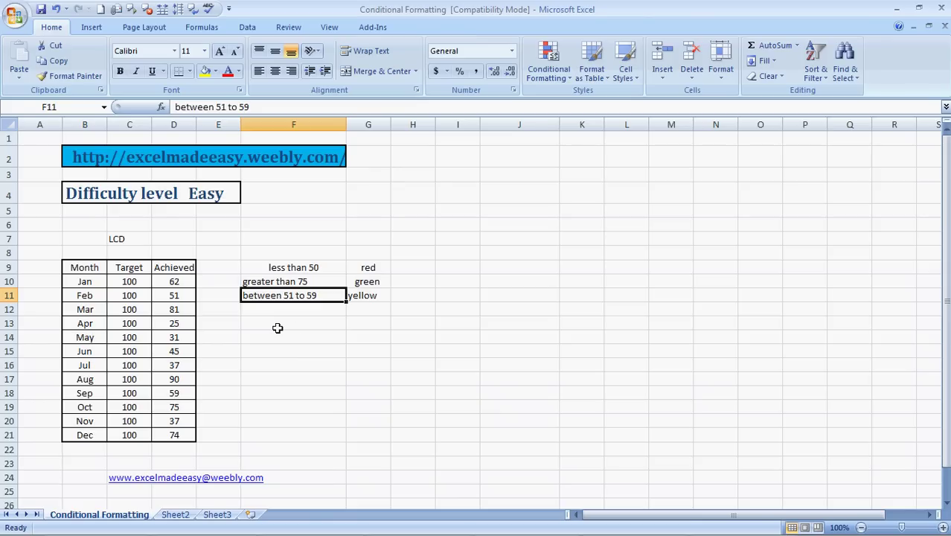
pyautogui.click(367, 296)
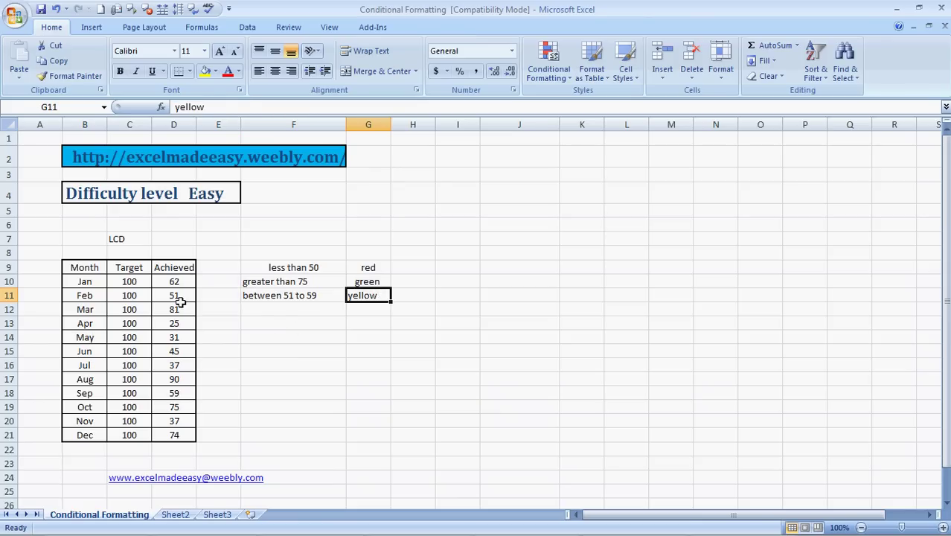
pyautogui.click(163, 286)
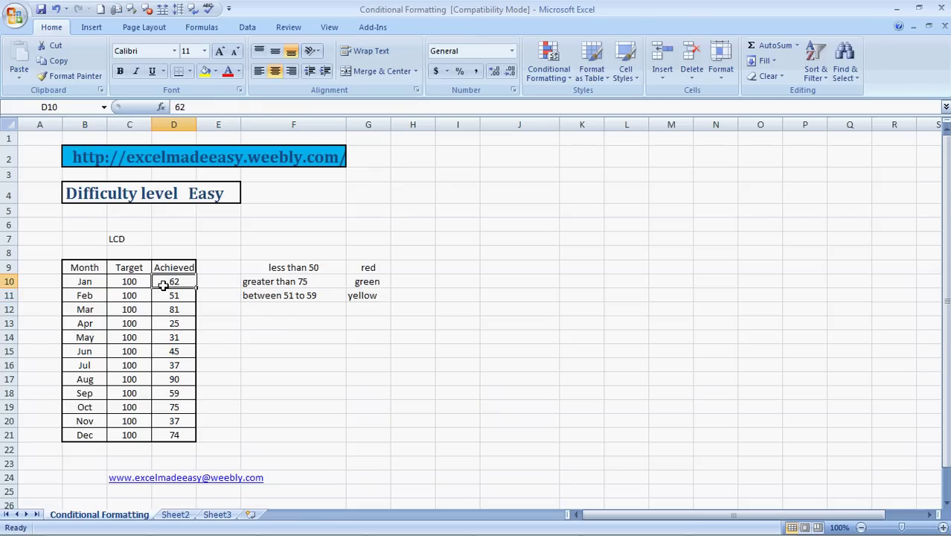
pyautogui.hotkey('shift', 'Down')
pyautogui.hotkey('shift', 'Down')
pyautogui.hotkey('shift', 'Down')
pyautogui.hotkey('shift', 'Down')
pyautogui.hotkey('shift', 'Down')
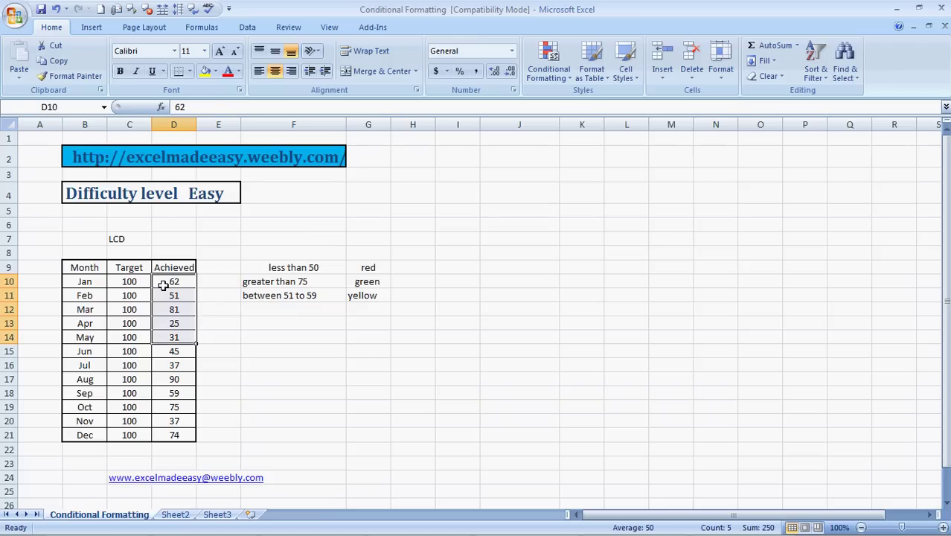
pyautogui.press('Up')
pyautogui.press('Up')
pyautogui.press('Down')
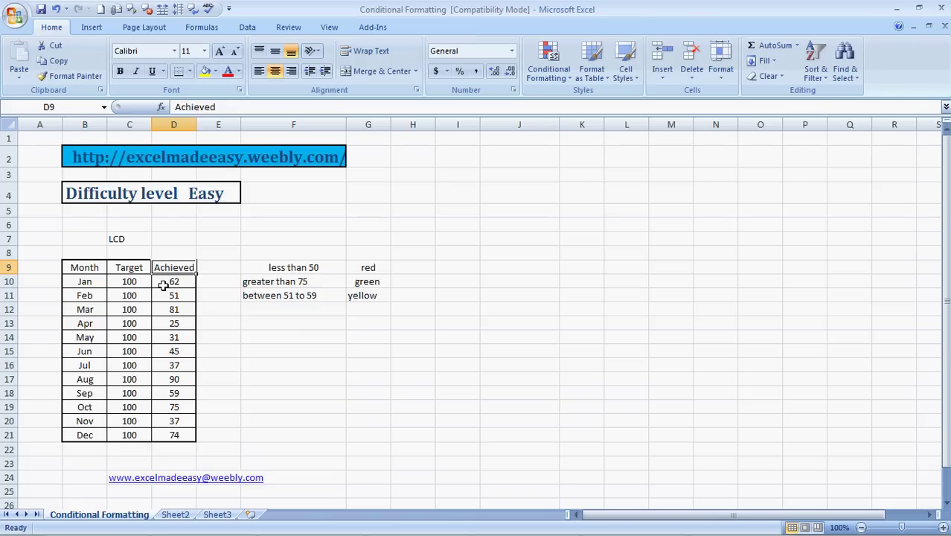
# Apply a less-than-50 rule to Achieved values D10:D21 with light red fill and dark red text
pyautogui.moveTo(163, 285); pyautogui.dragTo(174, 435)
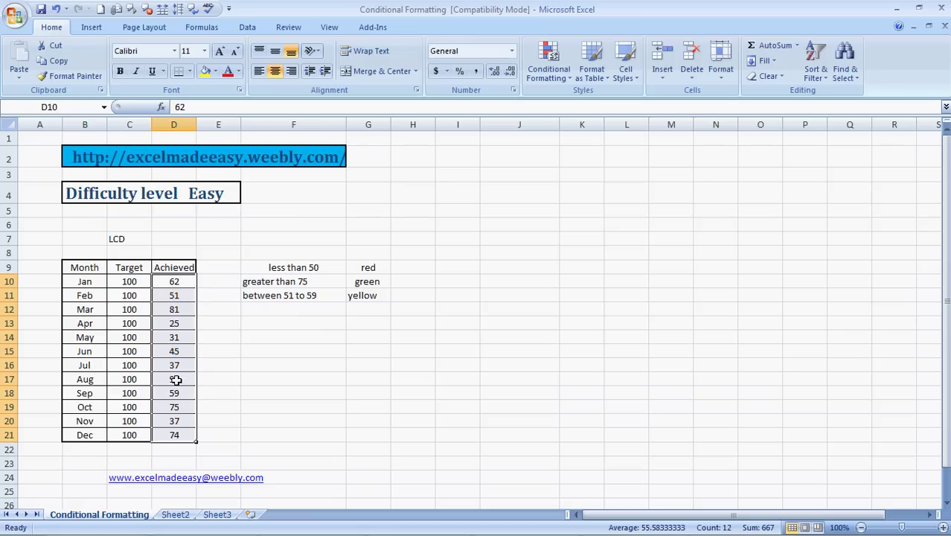
pyautogui.click(542, 78)
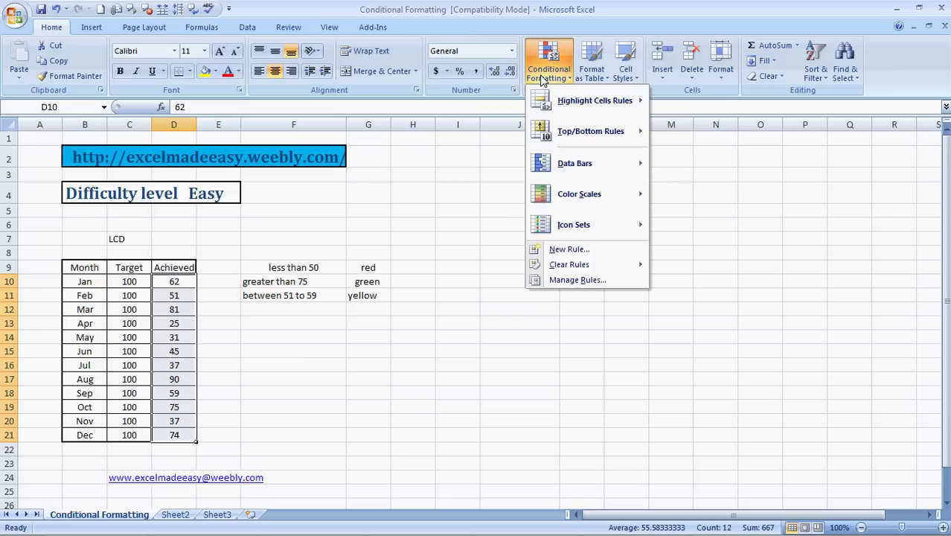
pyautogui.moveTo(580, 110)
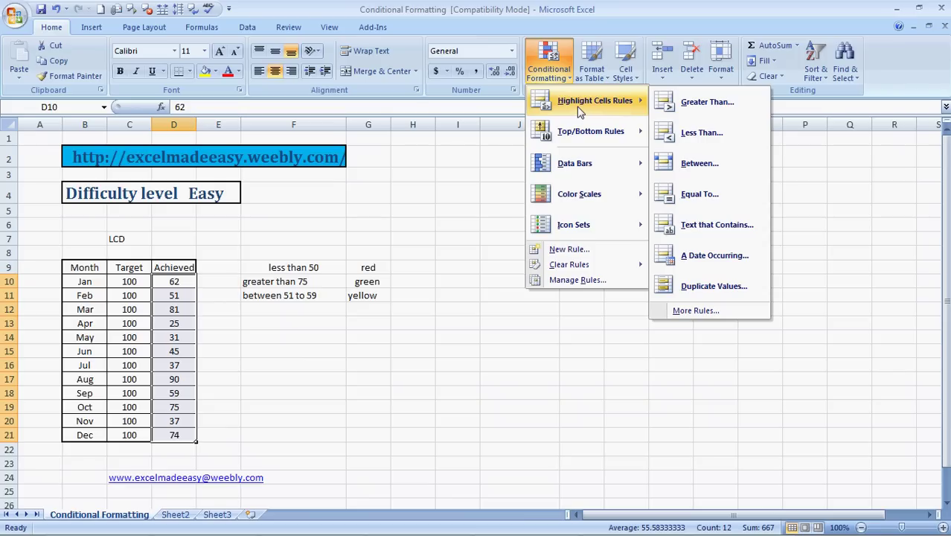
pyautogui.click(706, 138)
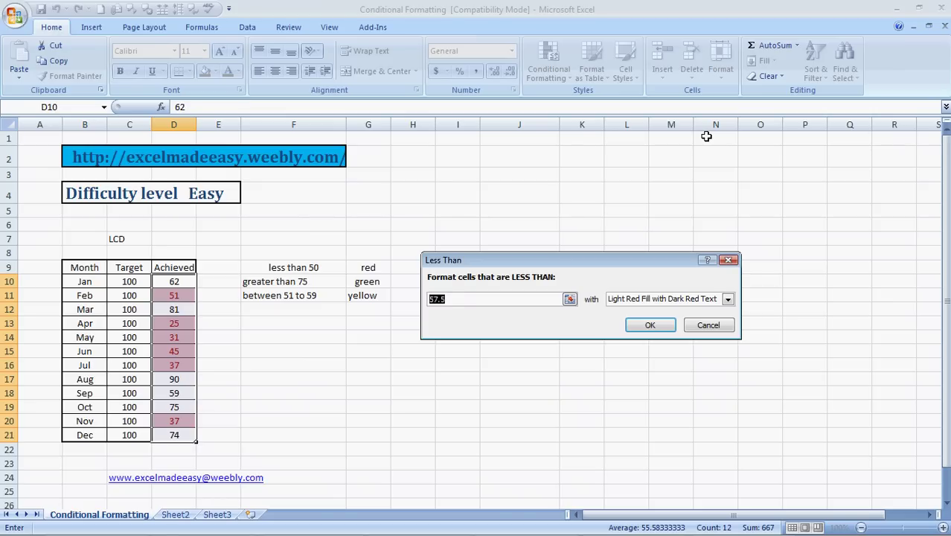
pyautogui.write('50')
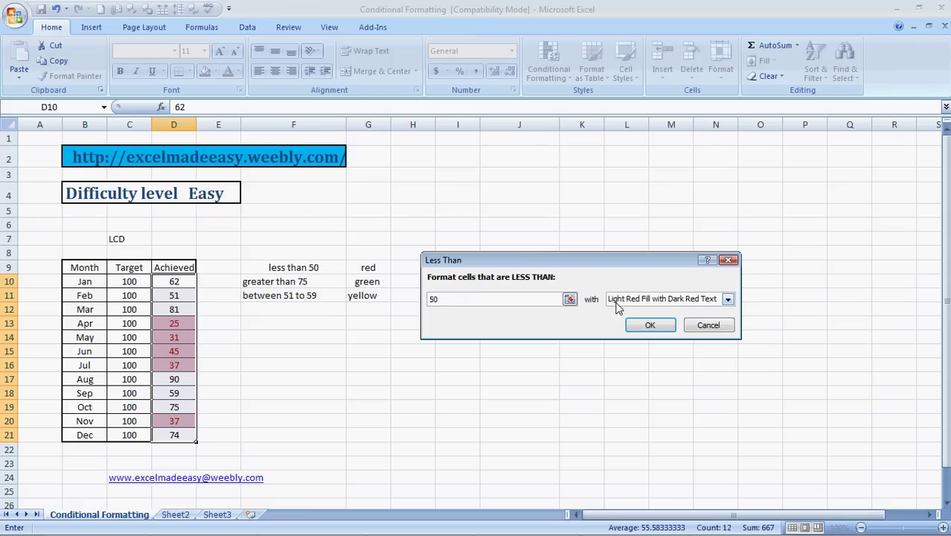
pyautogui.click(728, 300)
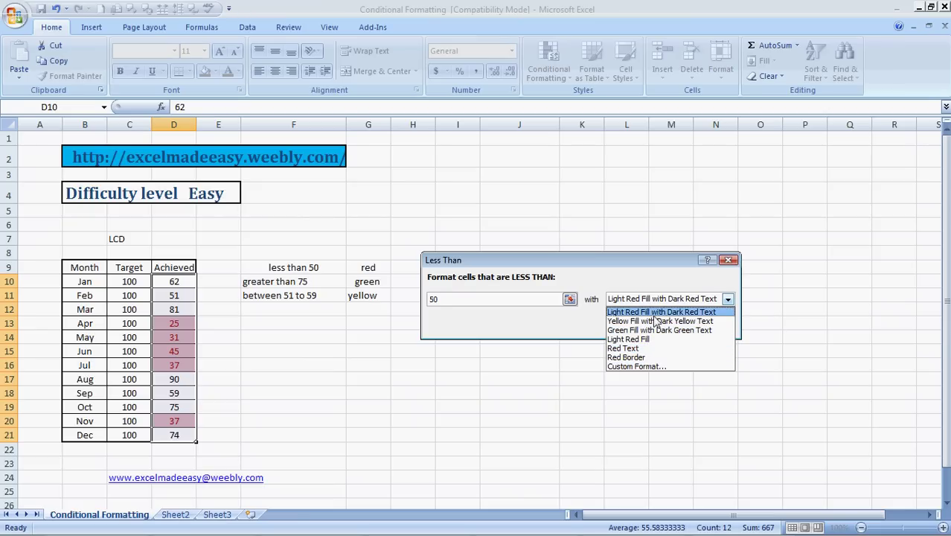
pyautogui.click(674, 301)
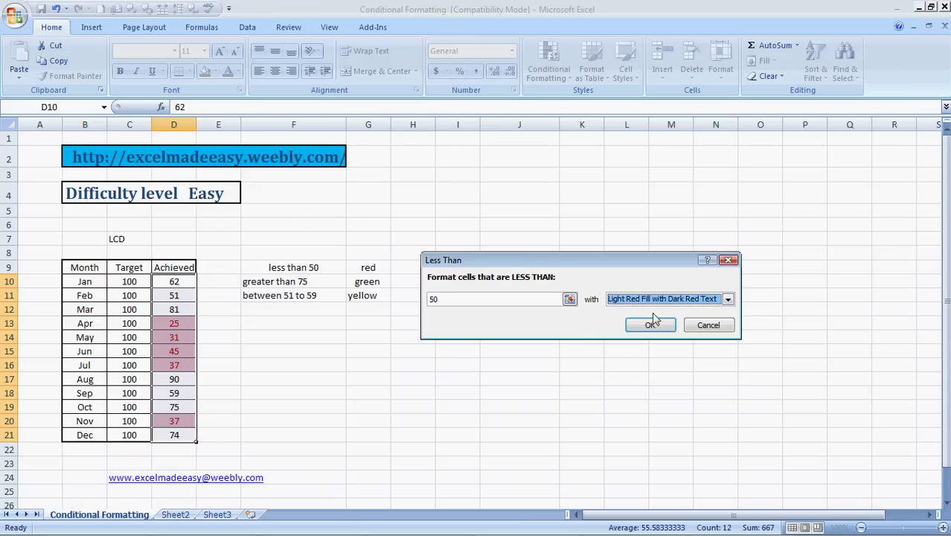
pyautogui.click(651, 325)
pyautogui.click(378, 376)
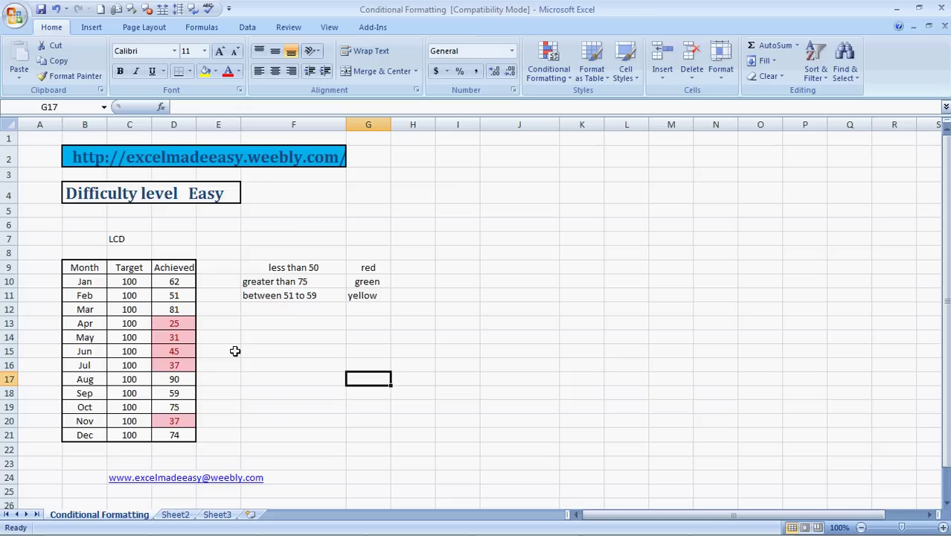
# Check the red-highlighted April and May values and the greater-than-75 criterion note
pyautogui.click(214, 325)
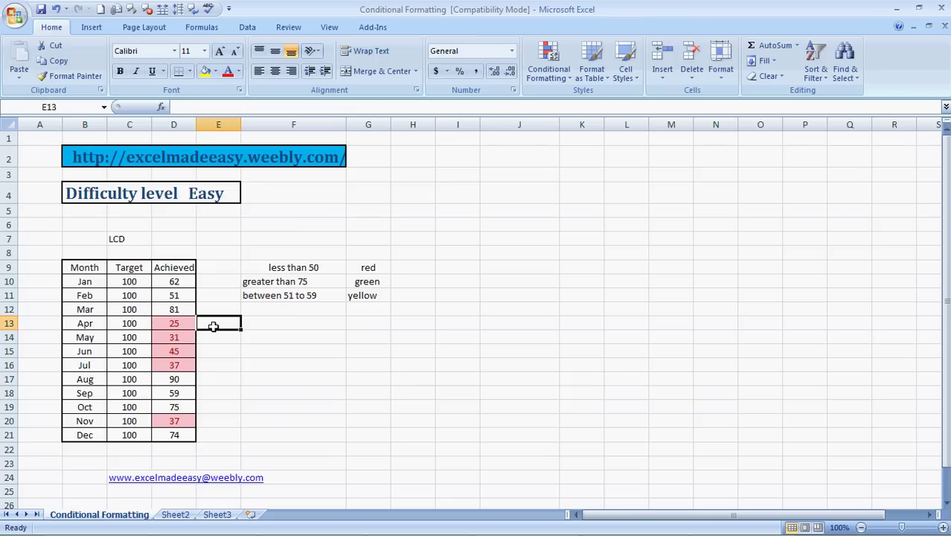
pyautogui.click(180, 326)
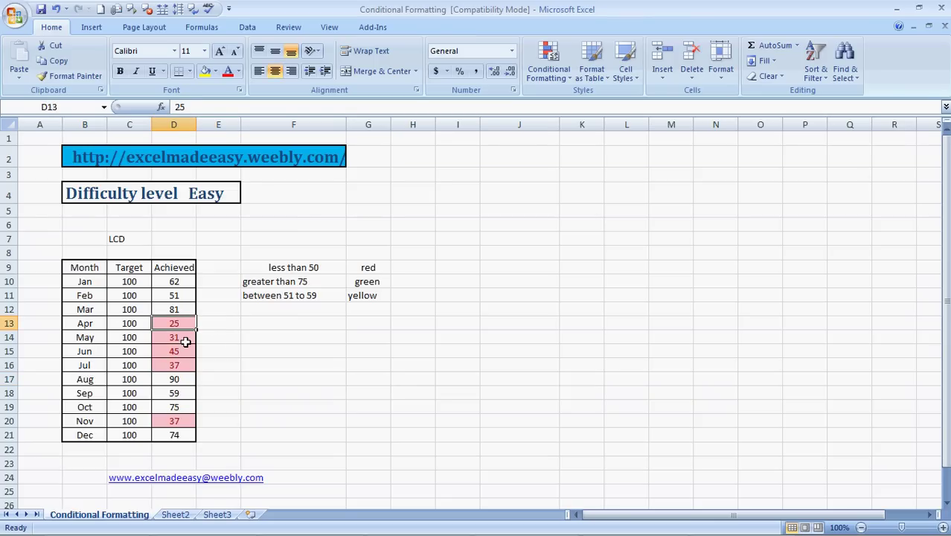
pyautogui.click(186, 339)
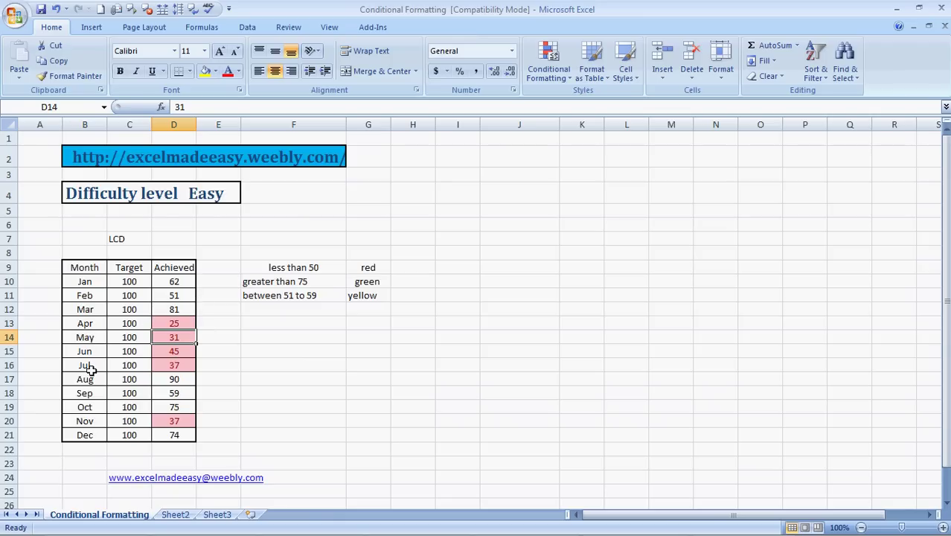
pyautogui.click(85, 422)
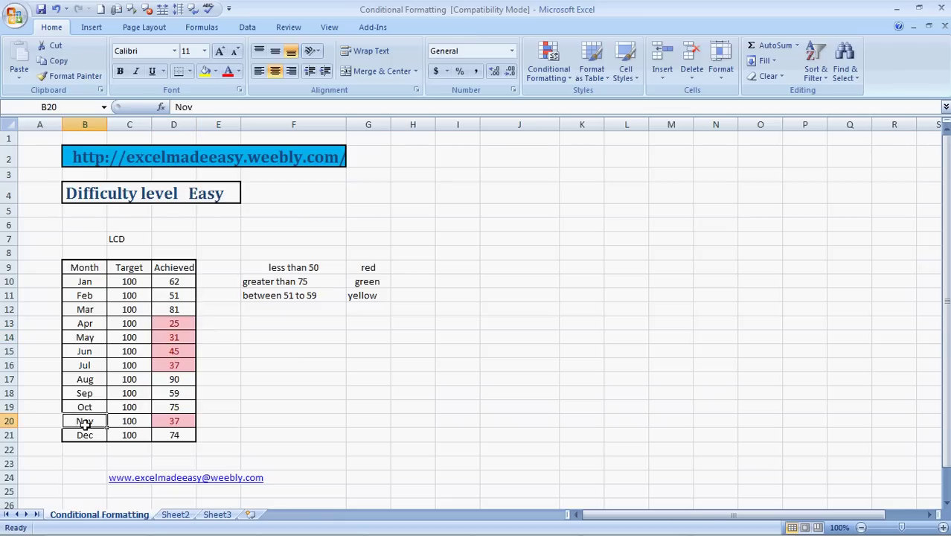
pyautogui.click(292, 405)
pyautogui.click(293, 277)
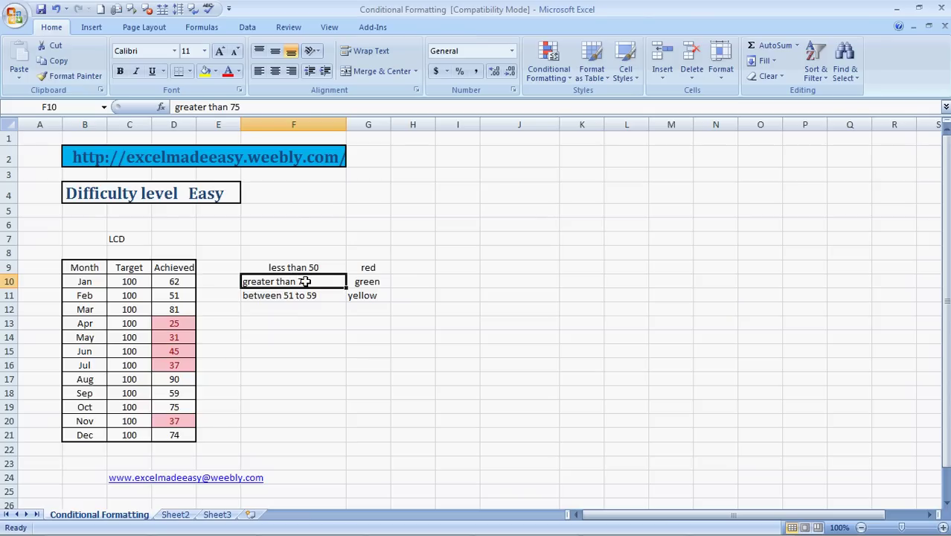
# Select the Achieved values D10:D21
pyautogui.click(175, 283)
pyautogui.hotkey('shift', 'Down')
pyautogui.hotkey('shift', 'Down')
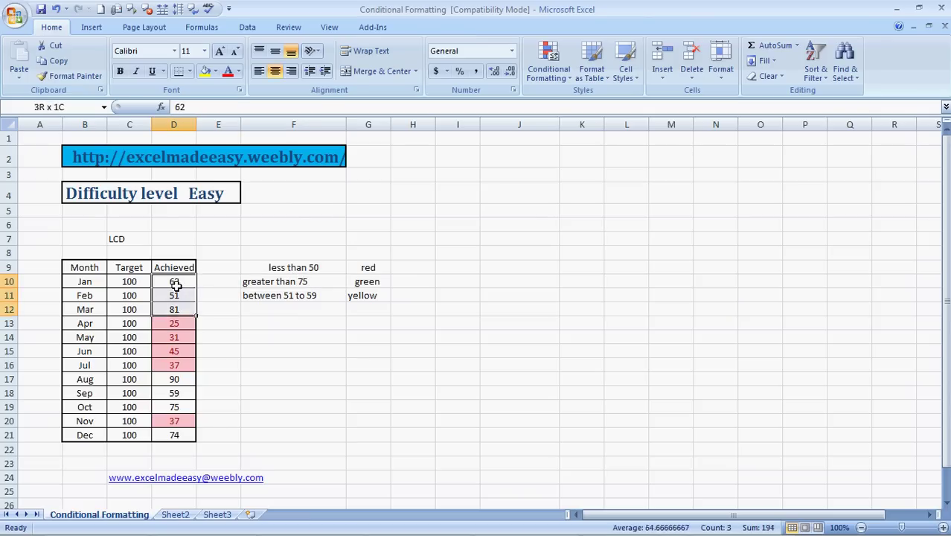
pyautogui.hotkey('shift', 'Down')
pyautogui.hotkey('shift', 'Down')
pyautogui.hotkey('shift', 'Down')
pyautogui.hotkey('shift', 'Down')
pyautogui.hotkey('shift', 'Down')
pyautogui.hotkey('shift', 'Down')
pyautogui.hotkey('shift', 'Down')
pyautogui.hotkey('shift', 'Down')
pyautogui.hotkey('shift', 'Down')
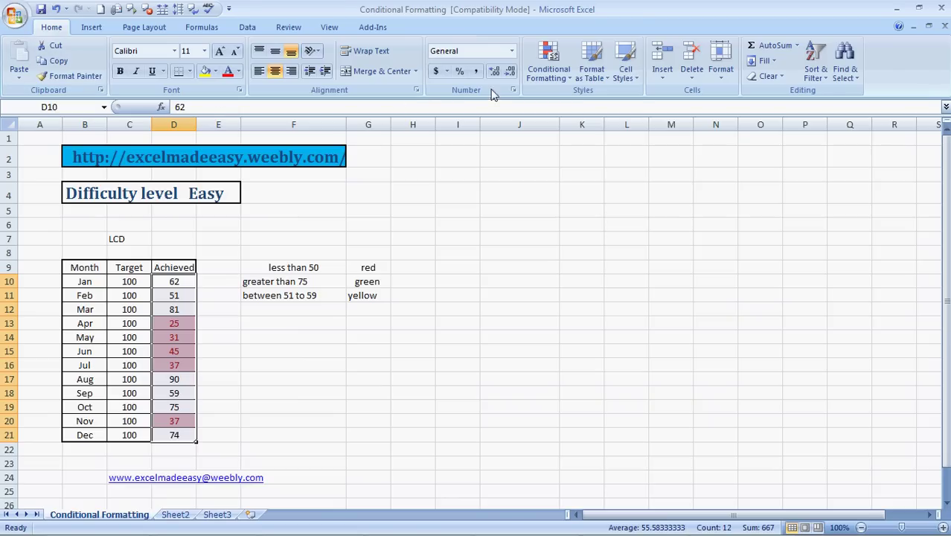
# Add a greater-than-75 rule with green fill and dark green text to the Achieved values
pyautogui.click(552, 74)
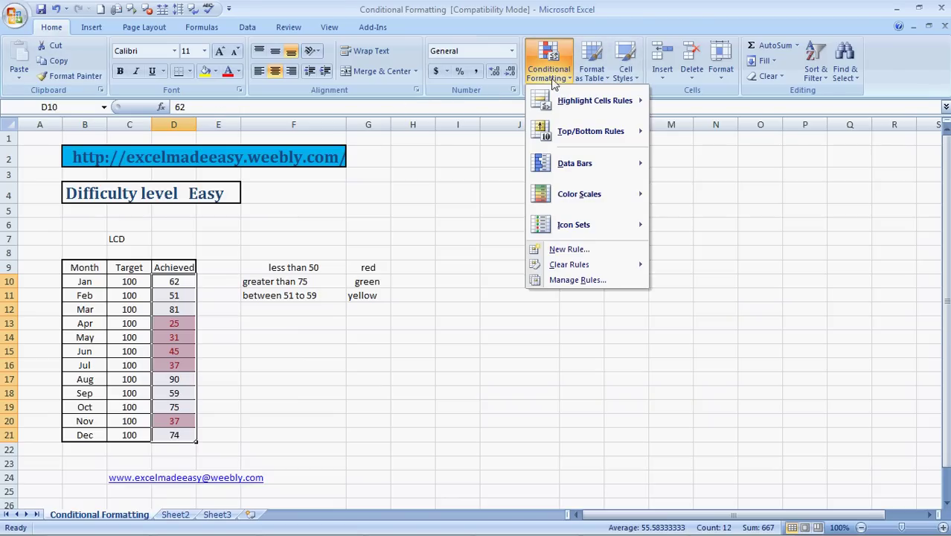
pyautogui.moveTo(587, 101)
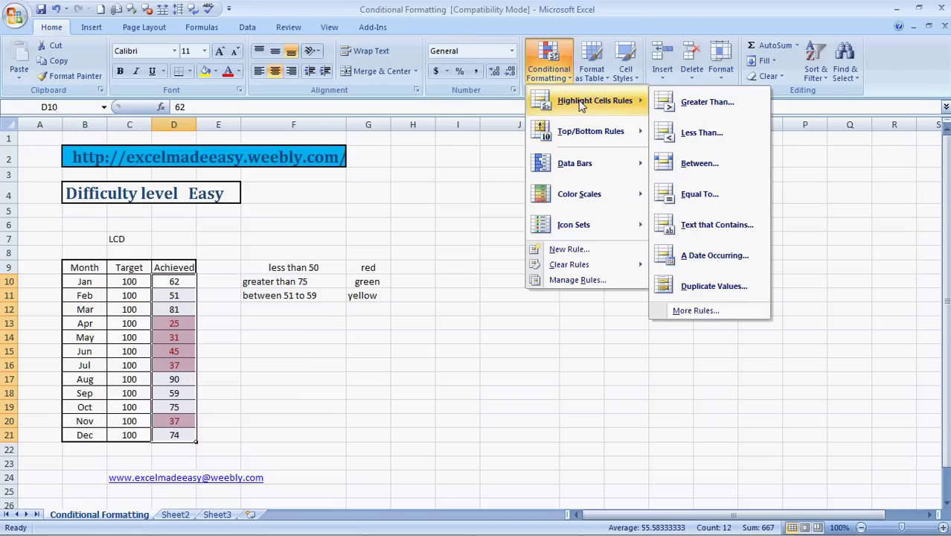
pyautogui.click(710, 105)
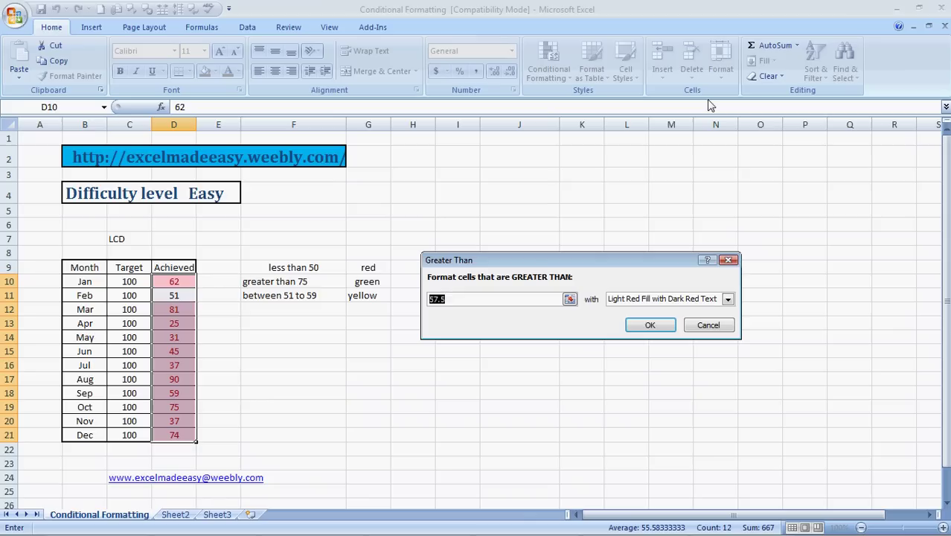
pyautogui.write('75')
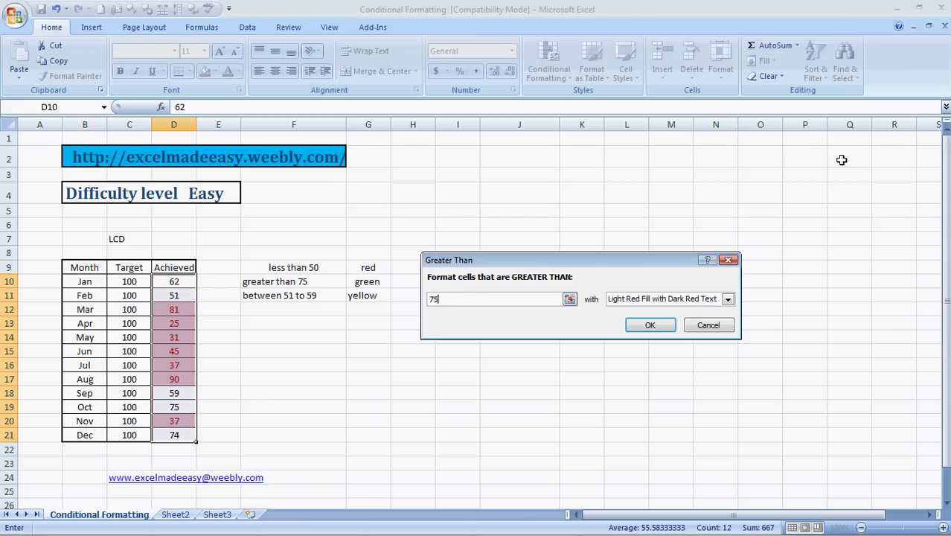
pyautogui.click(727, 299)
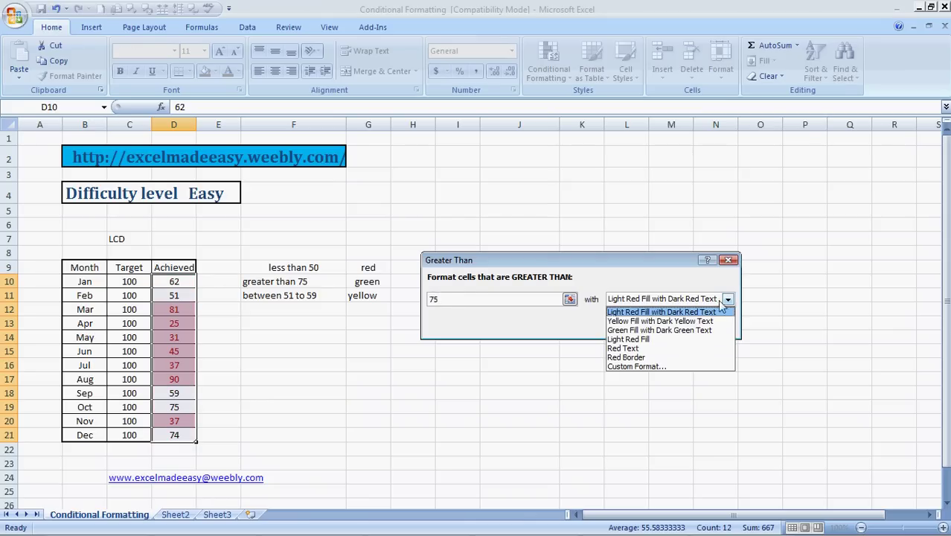
pyautogui.click(670, 329)
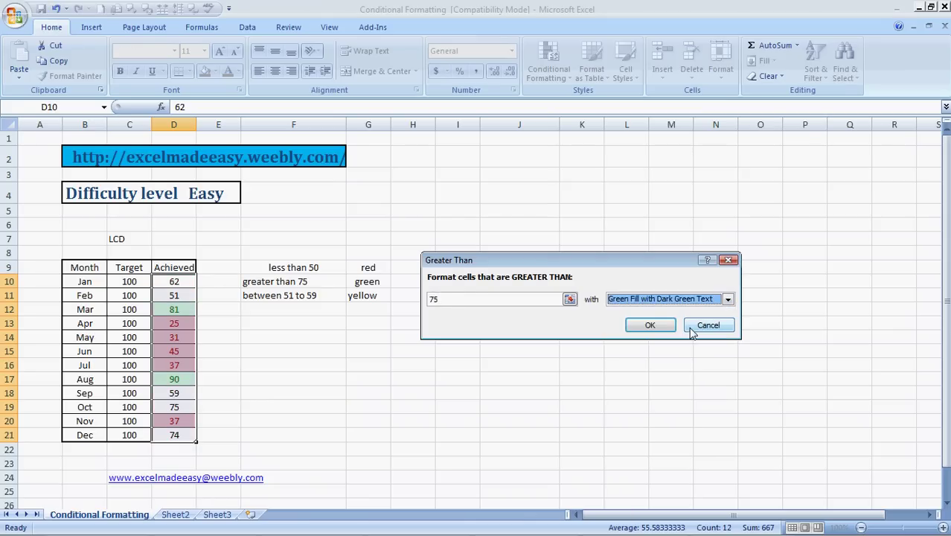
pyautogui.click(654, 322)
pyautogui.click(407, 388)
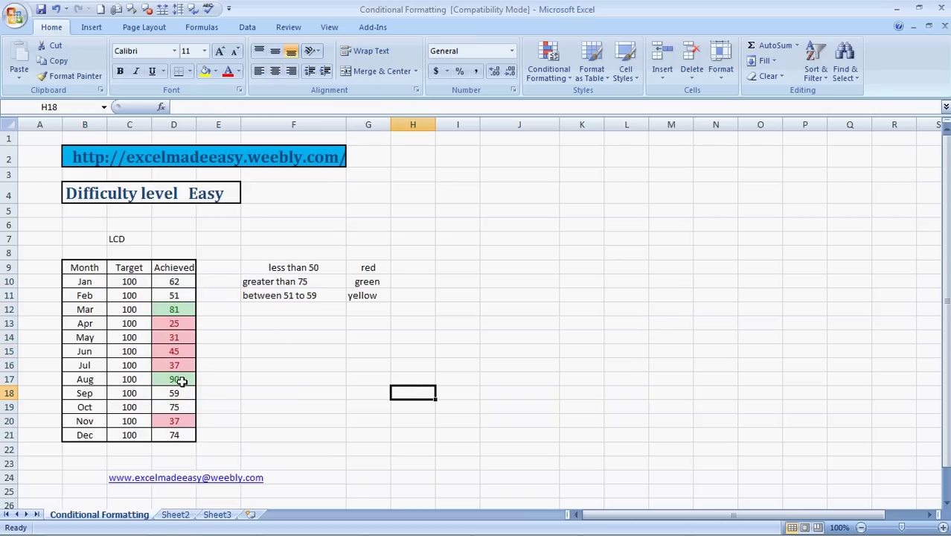
pyautogui.click(183, 406)
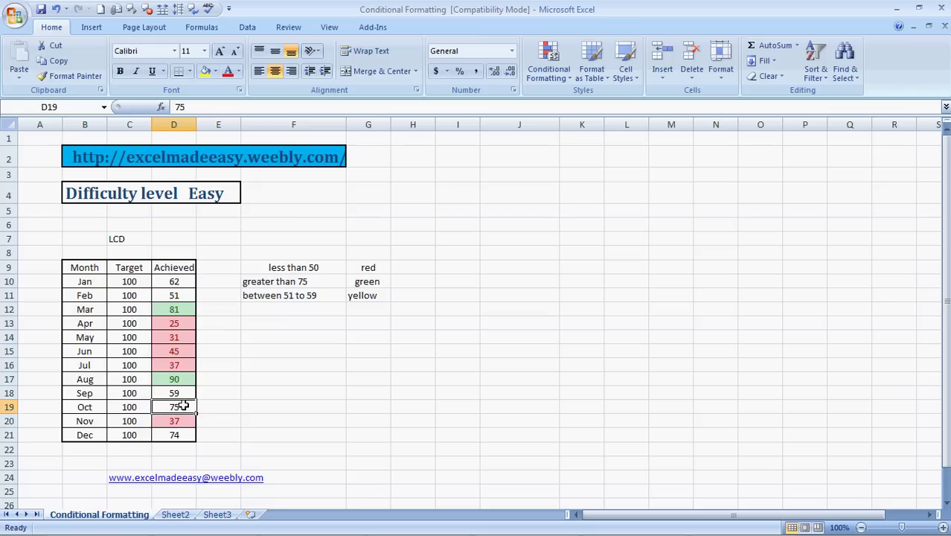
pyautogui.click(305, 298)
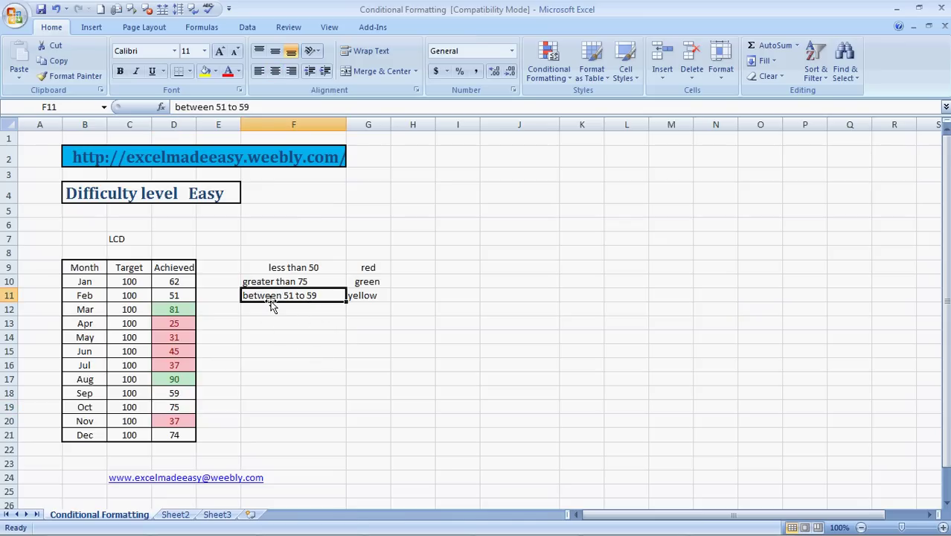
pyautogui.click(371, 296)
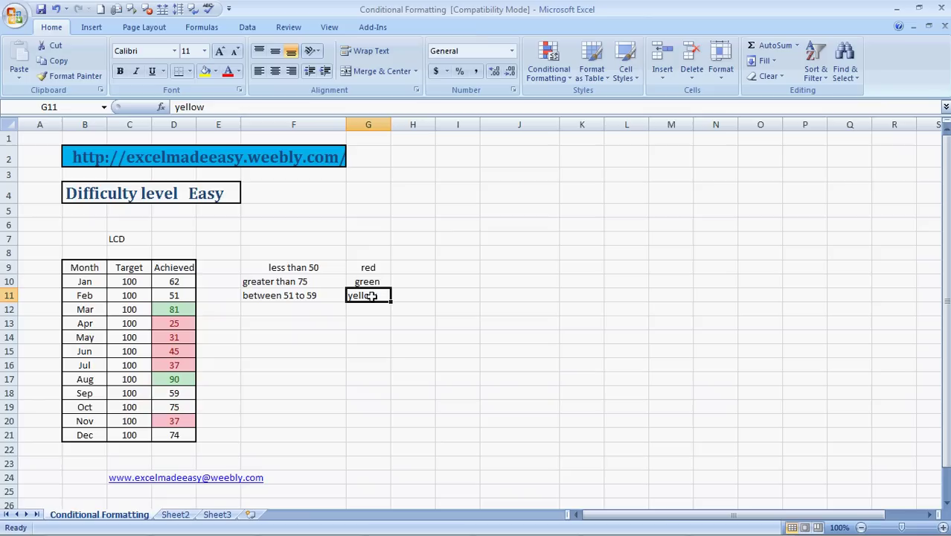
# Set a between 51 and 59 rule on D10:D21 with yellow fill and dark yellow text
pyautogui.click(179, 283)
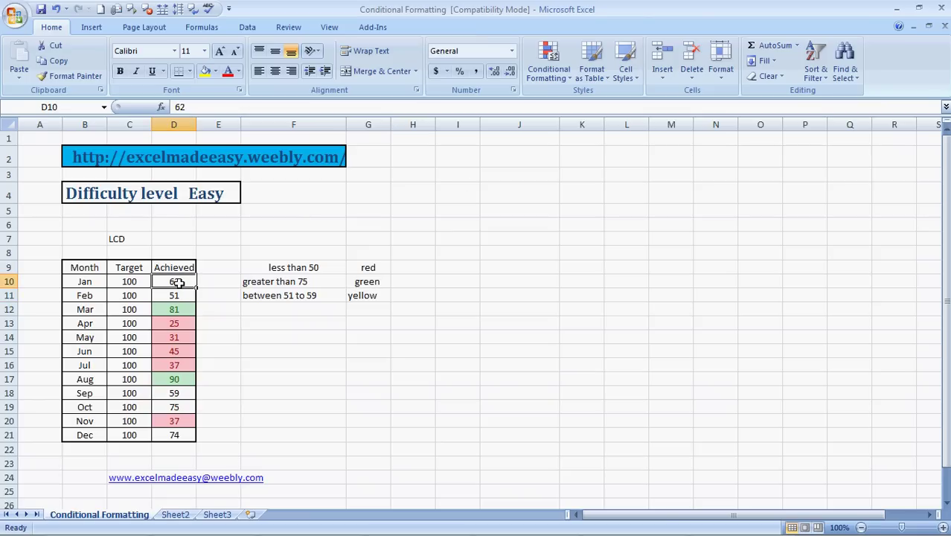
pyautogui.hotkey('shift', 'Down')
pyautogui.hotkey('shift', 'Down')
pyautogui.hotkey('shift', 'Down')
pyautogui.hotkey('shift', 'Down')
pyautogui.hotkey('shift', 'Down')
pyautogui.hotkey('shift', 'Down')
pyautogui.hotkey('shift', 'Down')
pyautogui.hotkey('shift', 'Down')
pyautogui.hotkey('shift', 'Down')
pyautogui.hotkey('shift', 'Down')
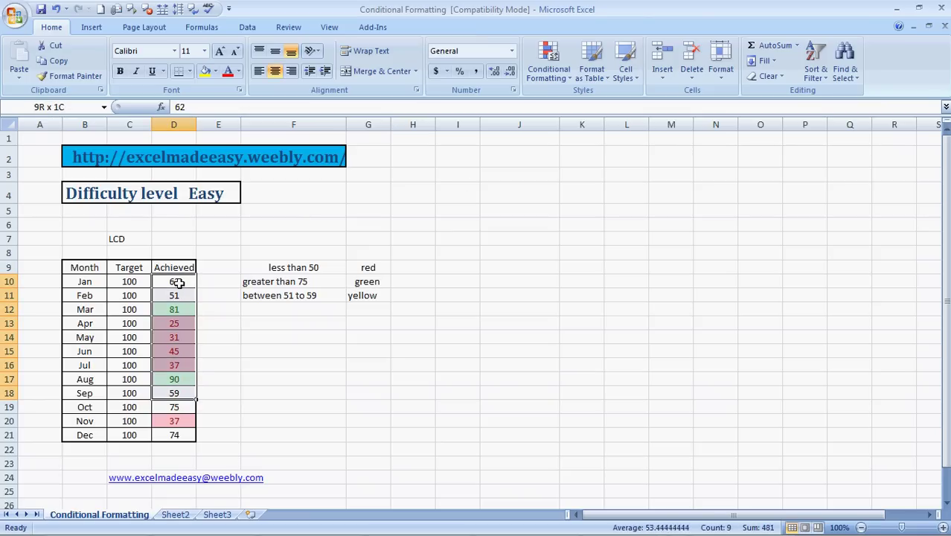
pyautogui.hotkey('shift', 'Down')
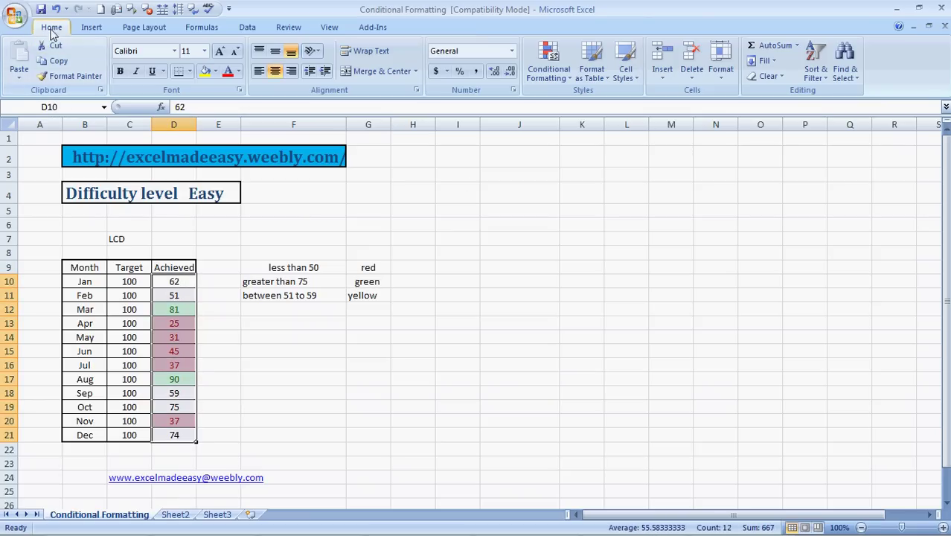
pyautogui.click(536, 73)
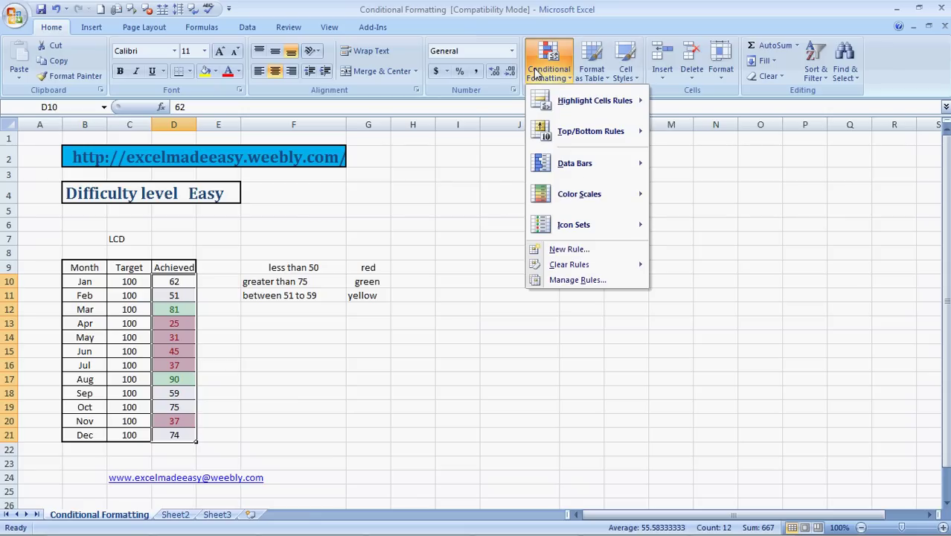
pyautogui.moveTo(587, 108)
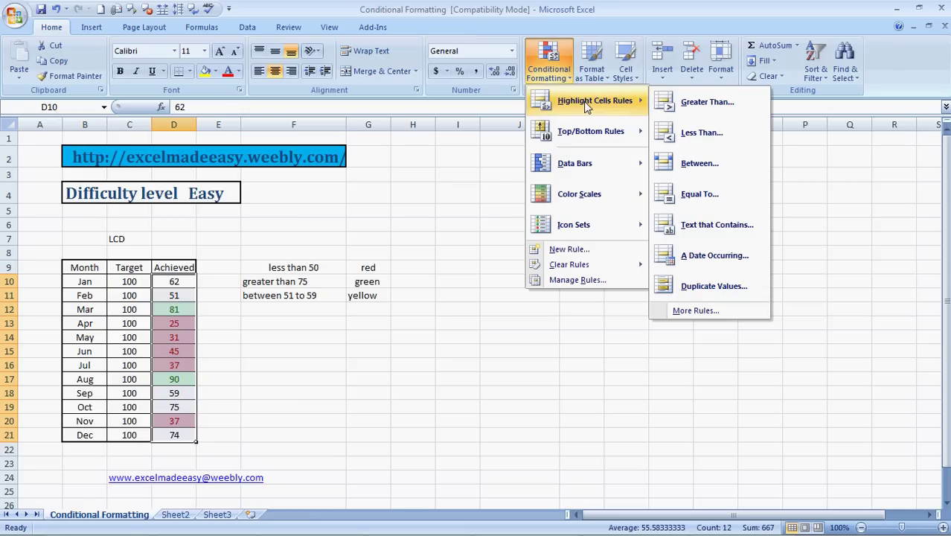
pyautogui.click(694, 163)
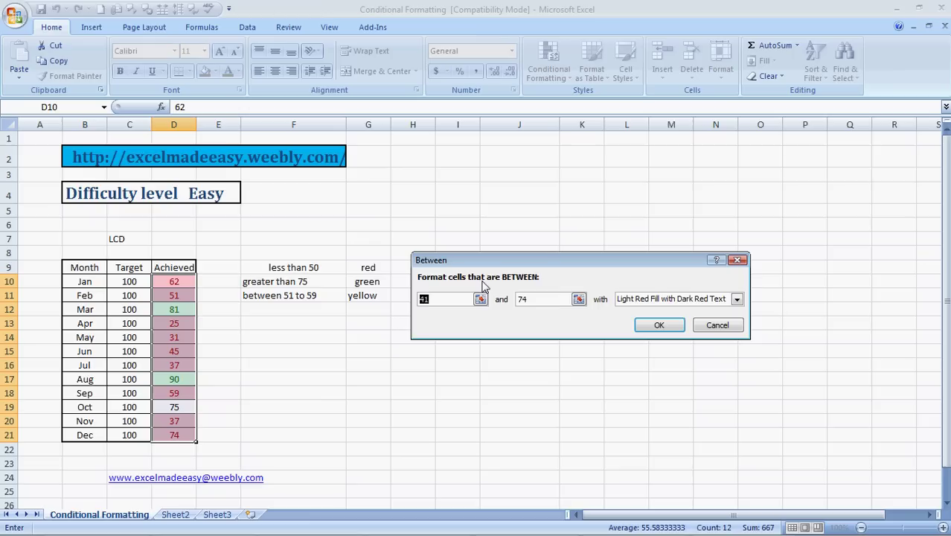
pyautogui.write('51')
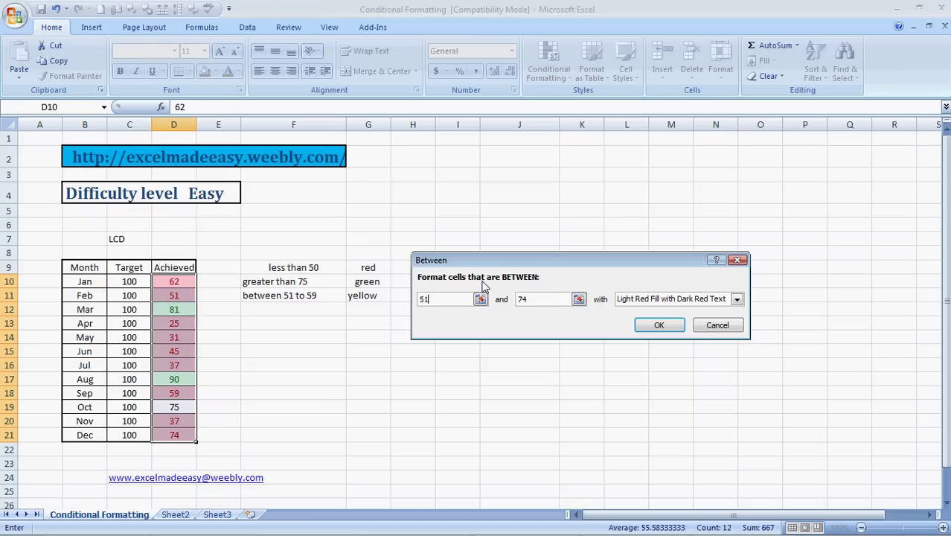
pyautogui.doubleClick(549, 302)
pyautogui.write('59')
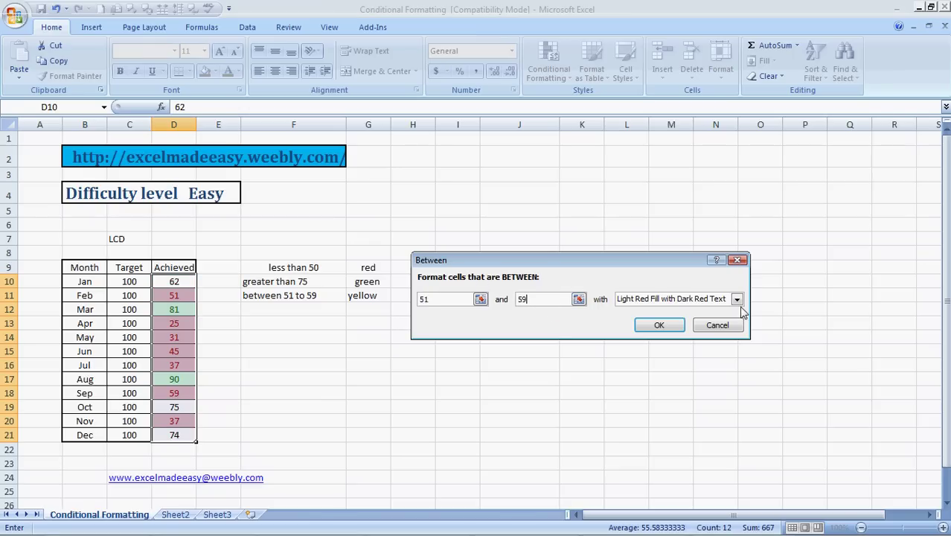
pyautogui.click(737, 299)
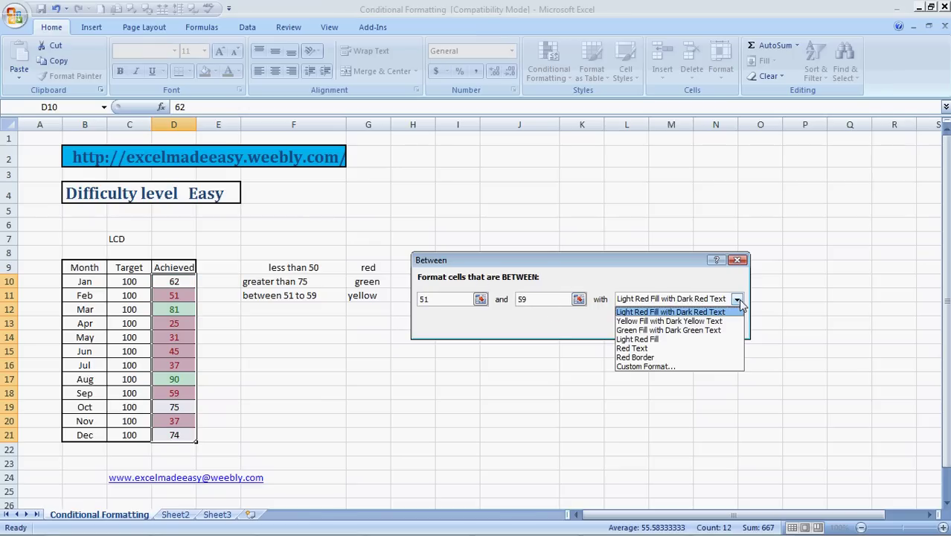
pyautogui.click(704, 322)
pyautogui.click(661, 324)
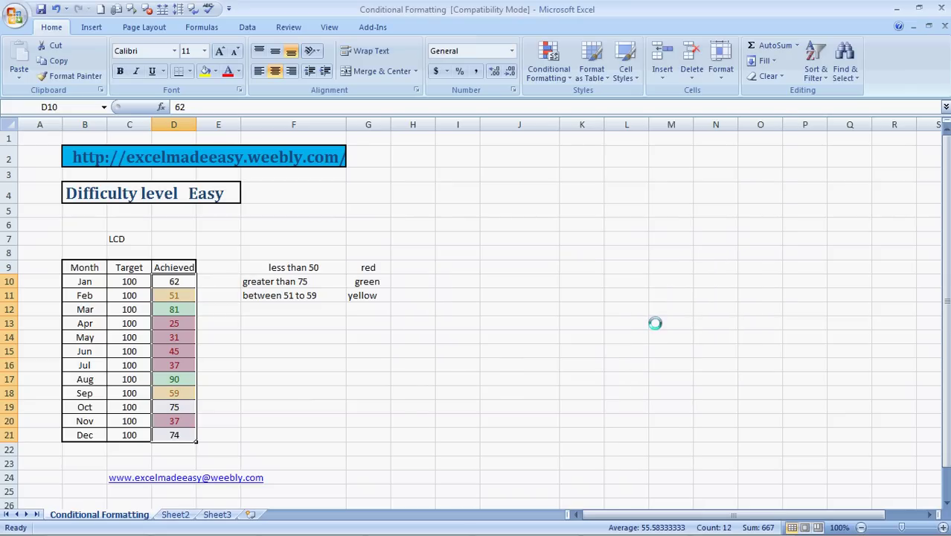
pyautogui.click(427, 387)
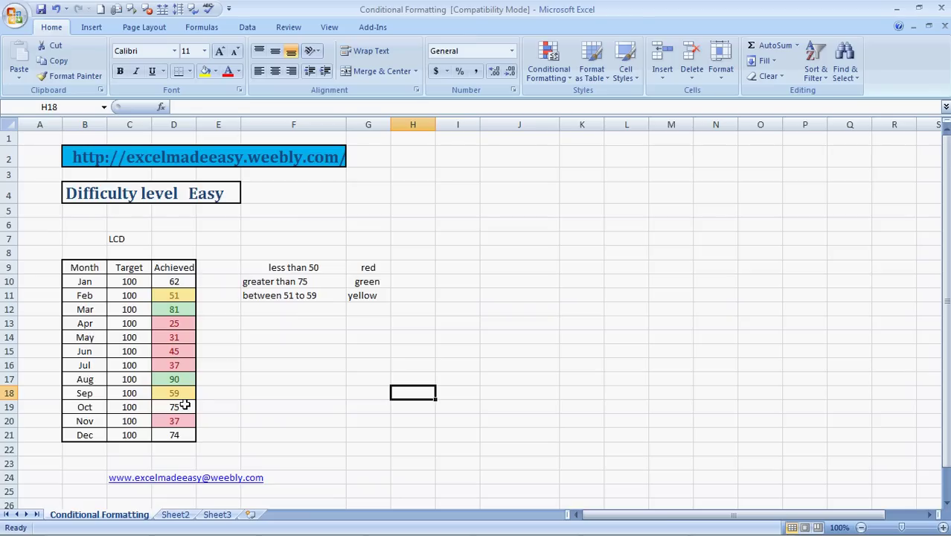
pyautogui.click(549, 61)
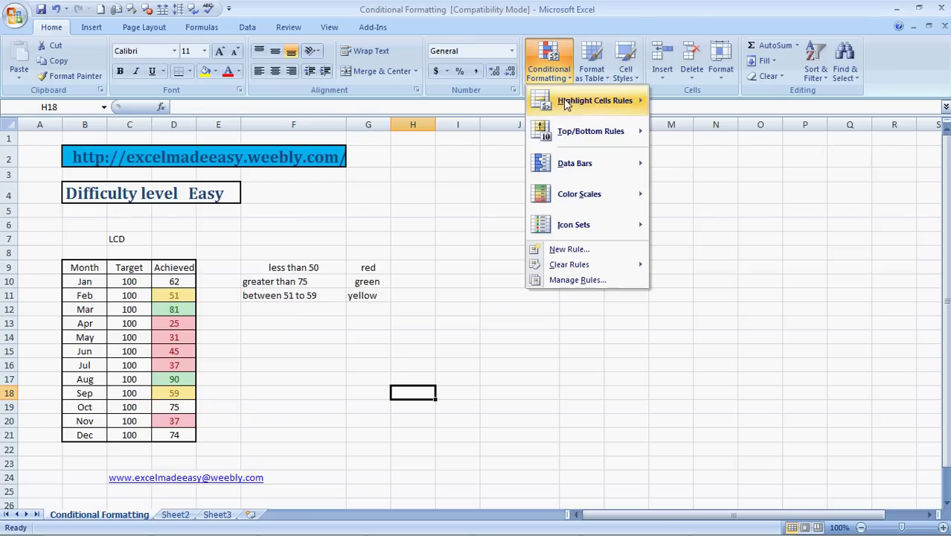
pyautogui.moveTo(583, 111)
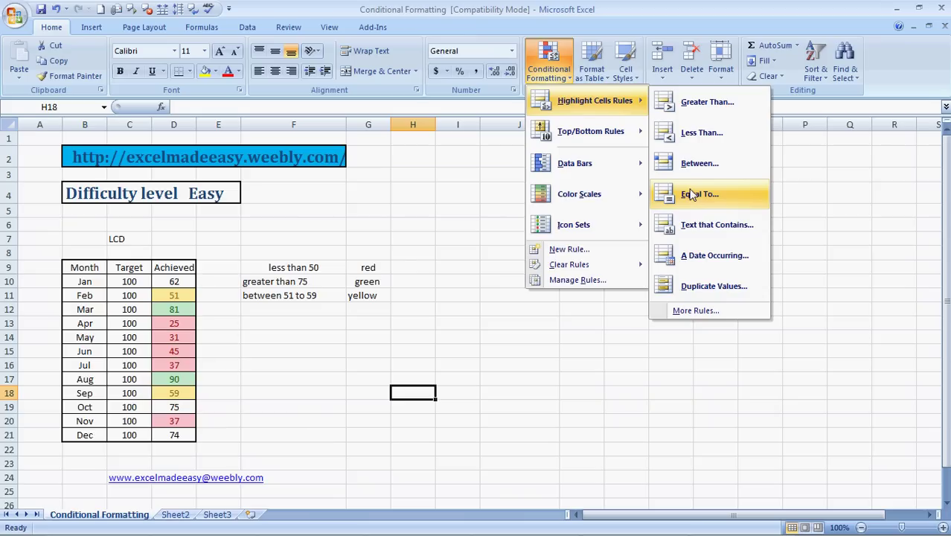
# Select the month names in column B
pyautogui.click(471, 293)
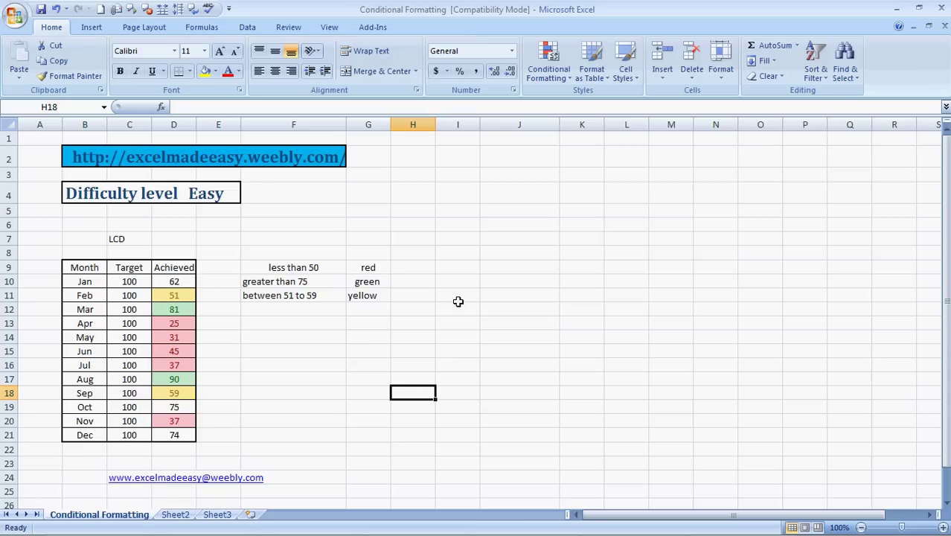
pyautogui.click(364, 334)
pyautogui.click(82, 273)
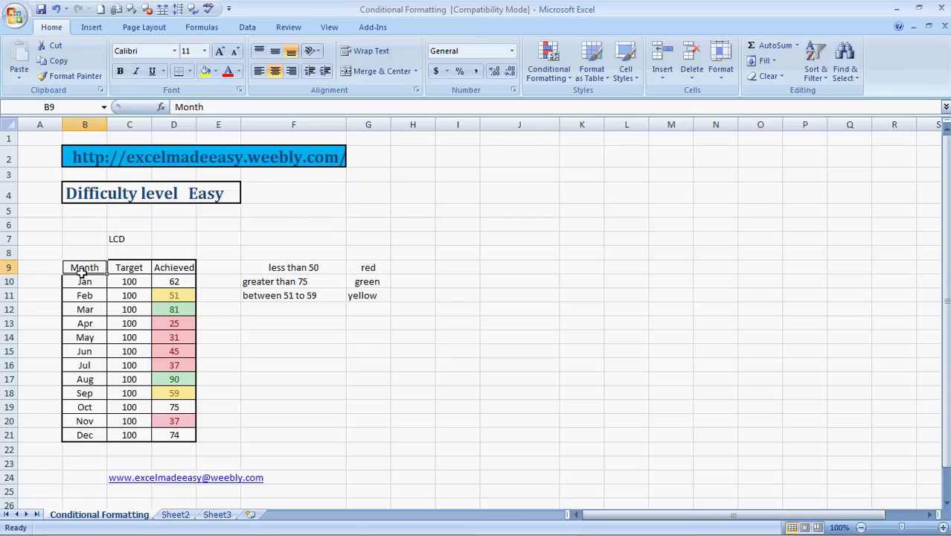
pyautogui.press('Down')
pyautogui.press('Down')
pyautogui.press('Down')
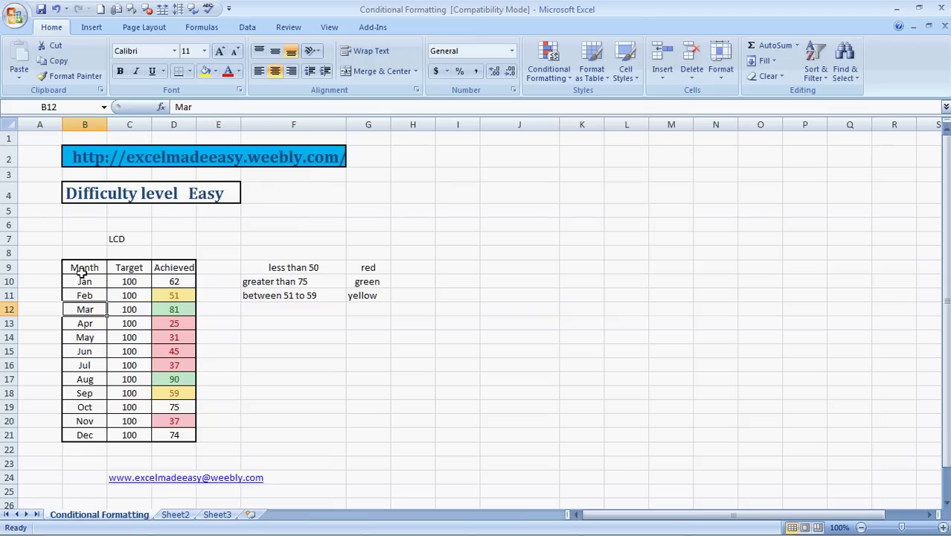
pyautogui.click(85, 281)
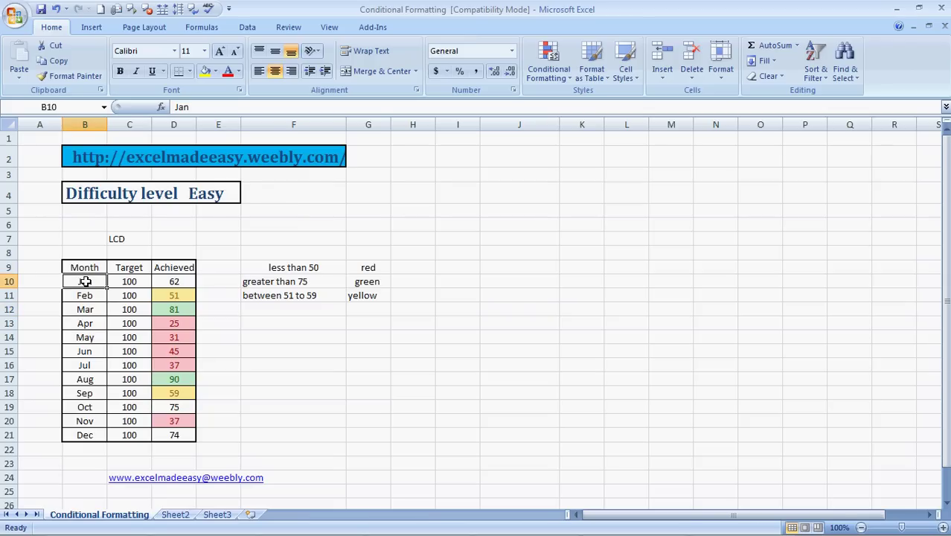
pyautogui.hotkey('shift', 'Down')
pyautogui.hotkey('shift', 'Down')
pyautogui.hotkey('shift', 'Down')
pyautogui.hotkey('shift', 'Down')
pyautogui.hotkey('shift', 'Down')
pyautogui.hotkey('shift', 'Down')
pyautogui.hotkey('shift', 'Down')
pyautogui.hotkey('shift', 'Down')
pyautogui.hotkey('shift', 'Down')
pyautogui.hotkey('shift', 'Down')
pyautogui.hotkey('shift', 'Down')
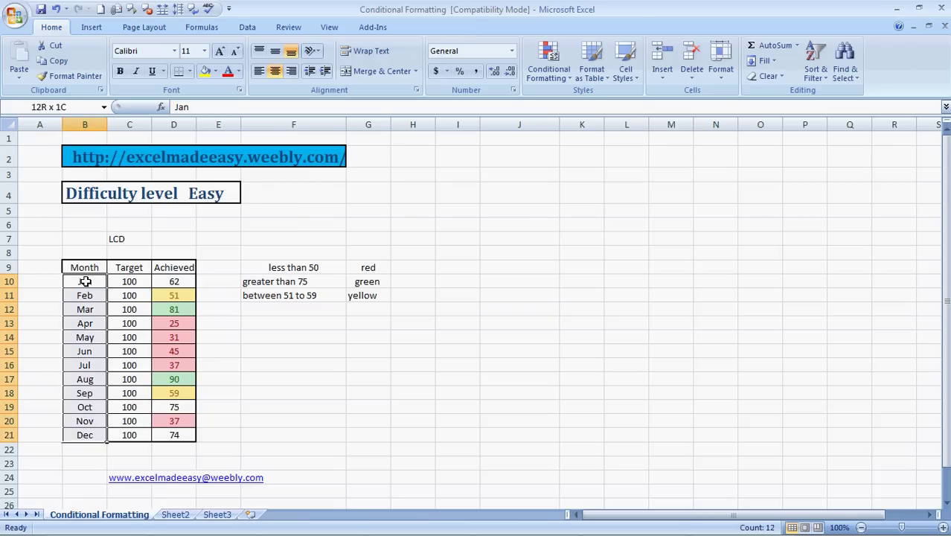
# Add a Text that Contains 'mar' rule with light red fill and dark red text
pyautogui.click(549, 69)
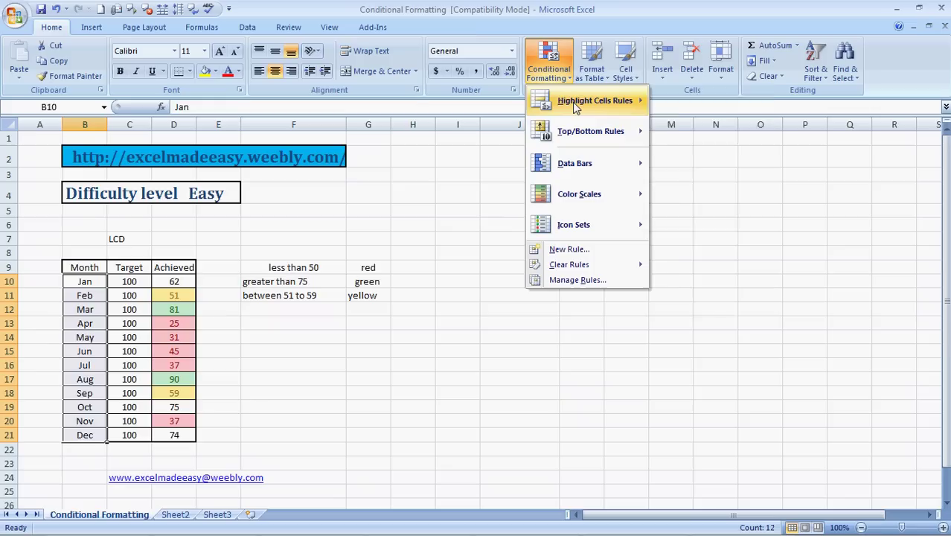
pyautogui.click(685, 223)
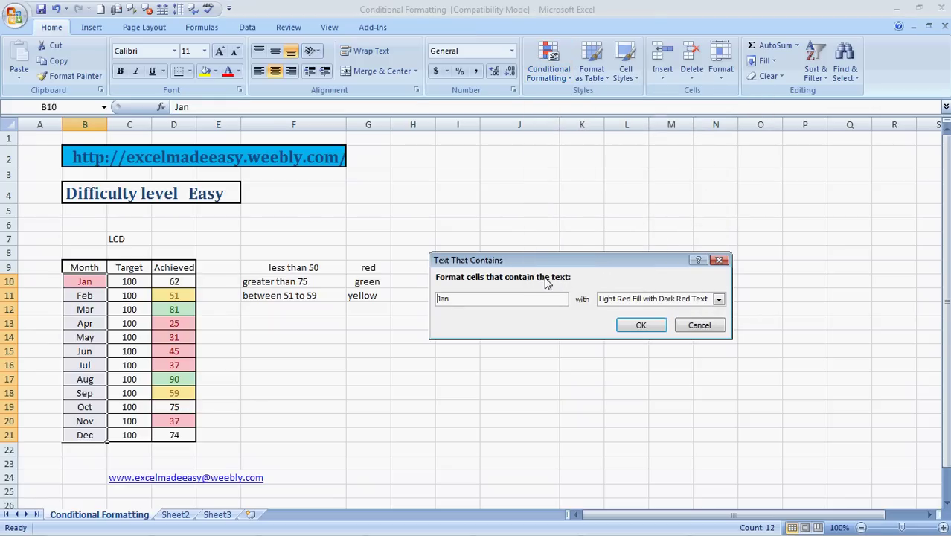
pyautogui.press('Delete')
pyautogui.press('Delete')
pyautogui.press('Delete')
pyautogui.write('march')
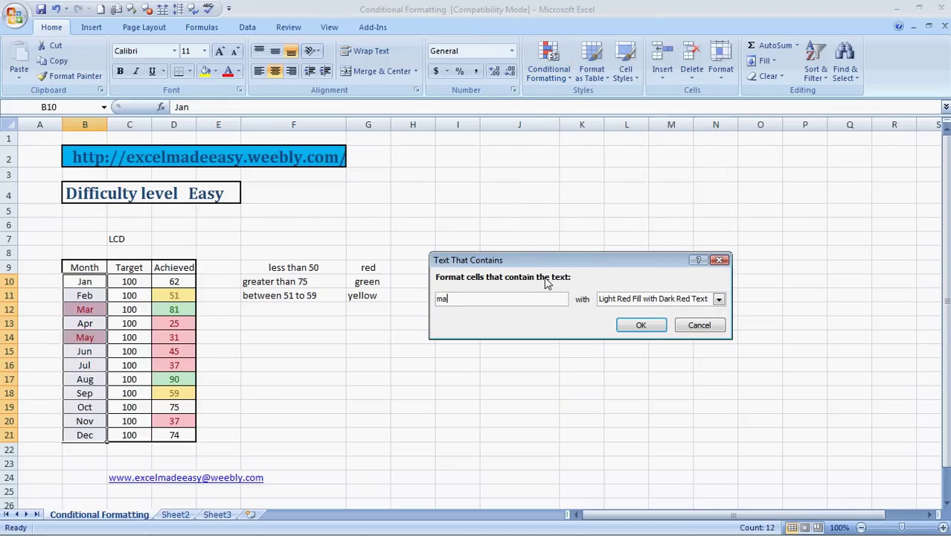
pyautogui.click(719, 299)
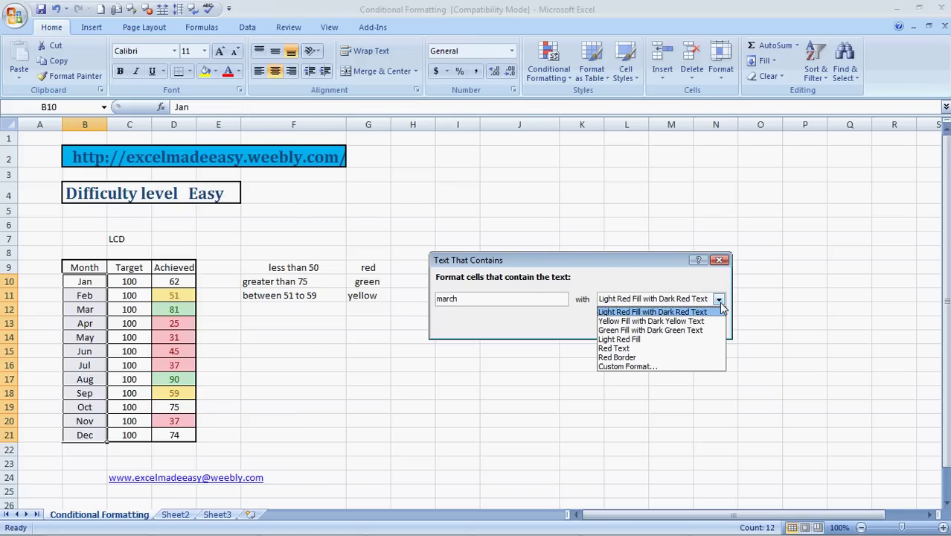
pyautogui.click(678, 313)
pyautogui.click(501, 298)
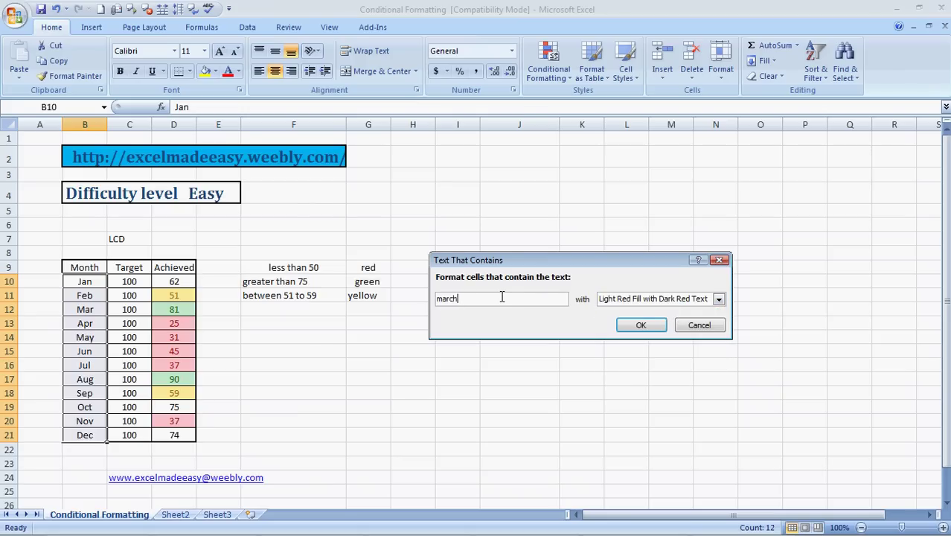
pyautogui.press('BackSpace')
pyautogui.press('BackSpace')
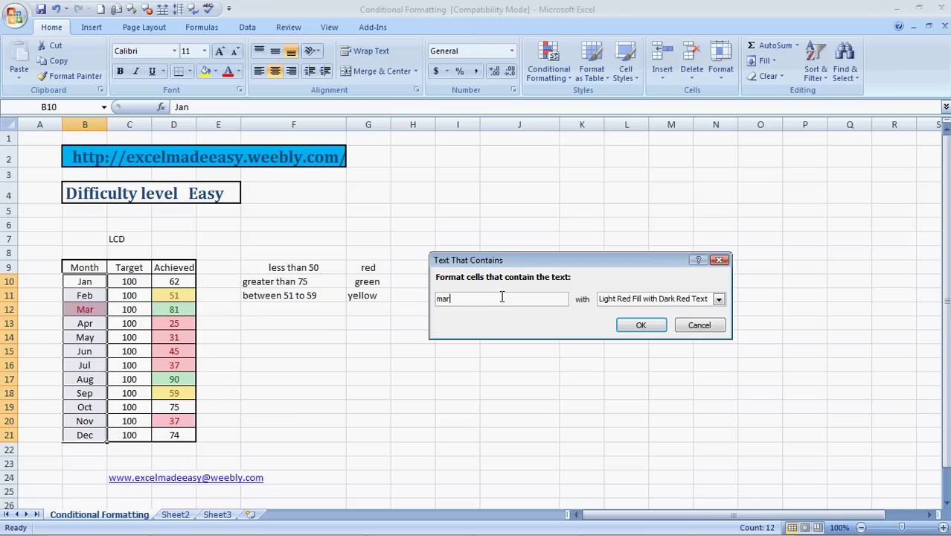
pyautogui.click(640, 325)
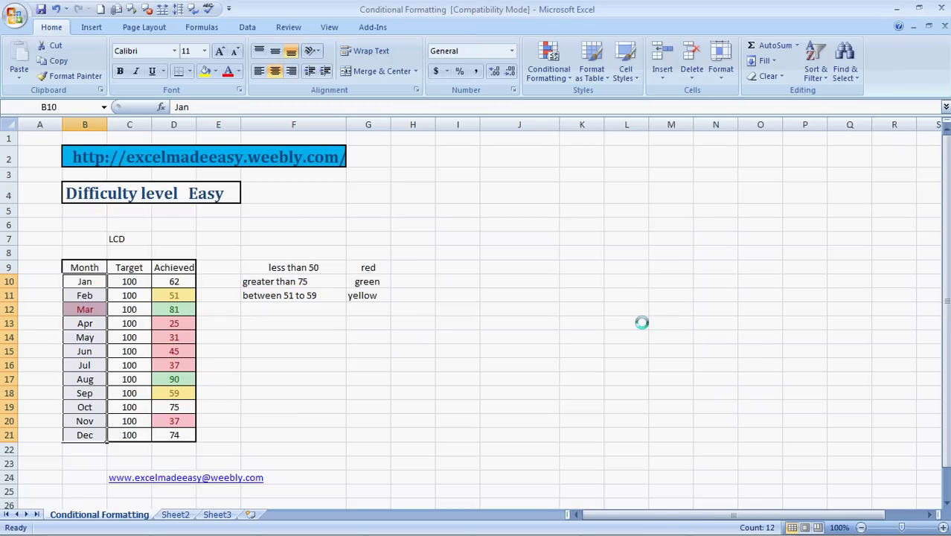
pyautogui.click(506, 402)
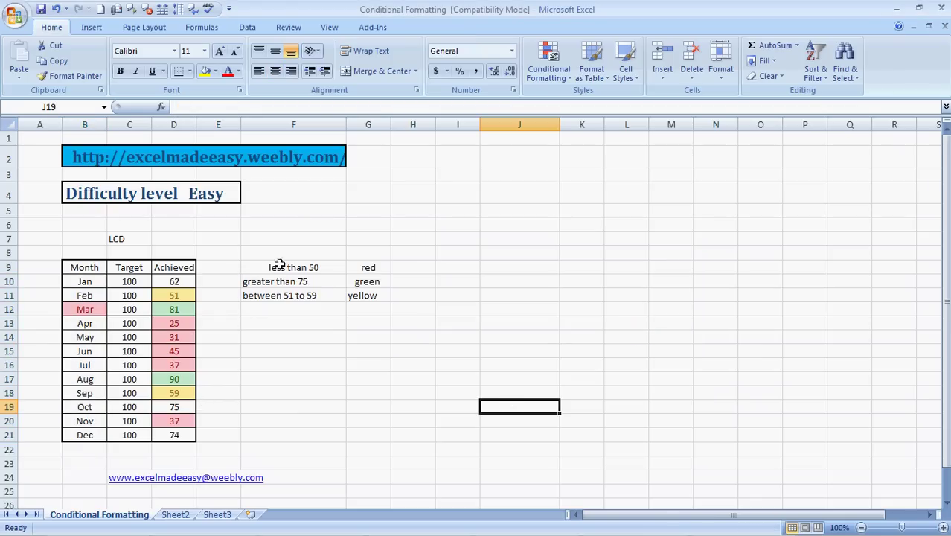
pyautogui.click(549, 73)
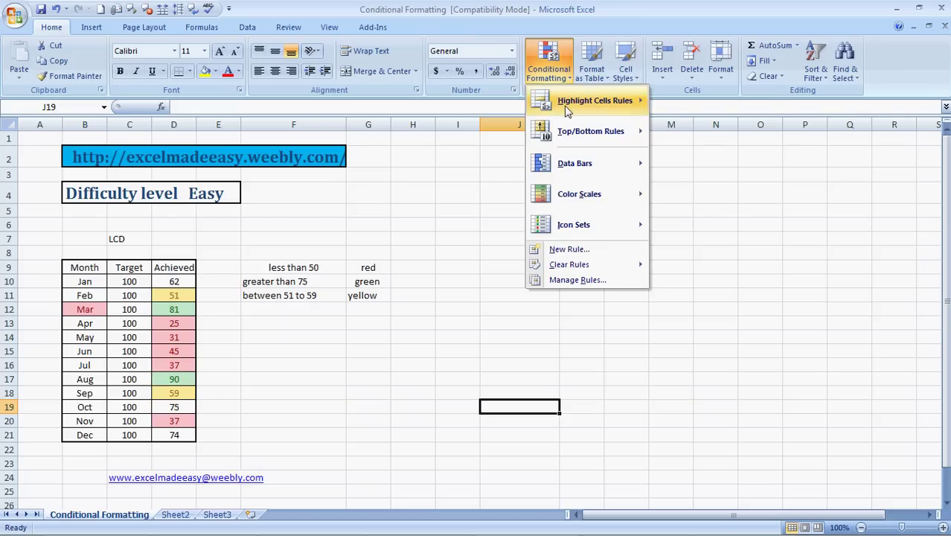
pyautogui.moveTo(574, 224)
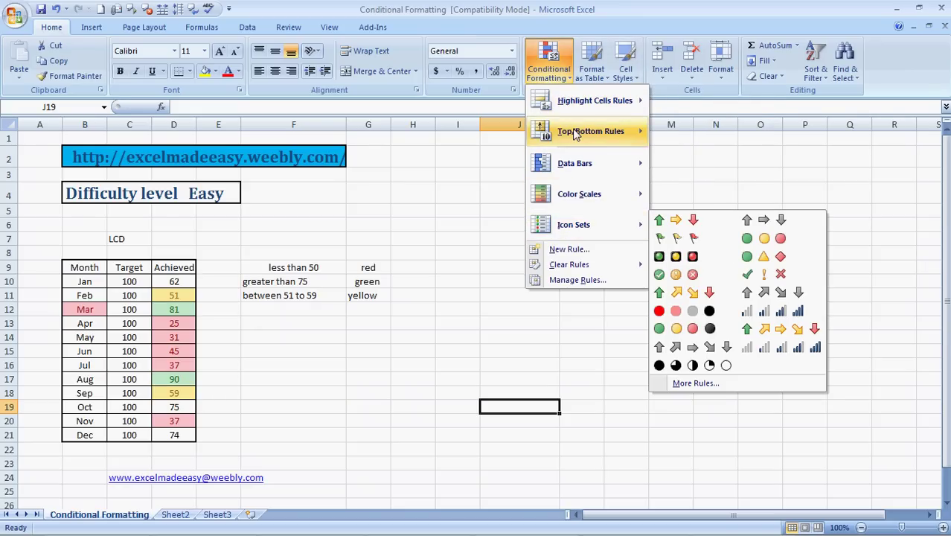
pyautogui.moveTo(575, 134)
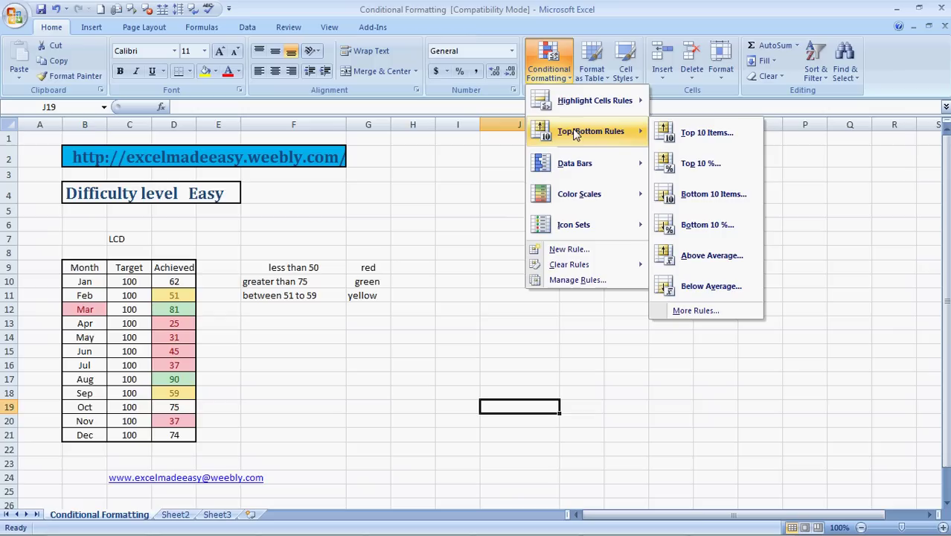
pyautogui.click(563, 70)
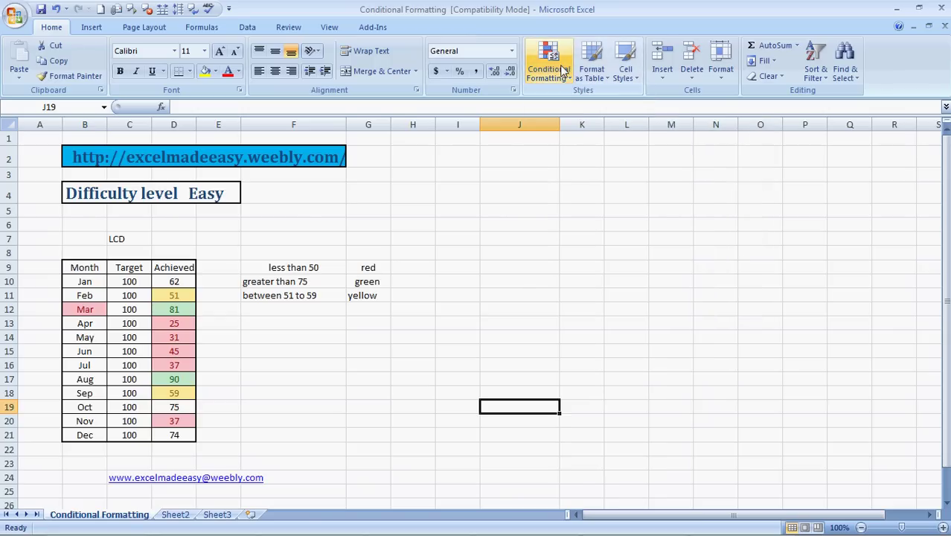
pyautogui.click(564, 70)
pyautogui.moveTo(586, 98)
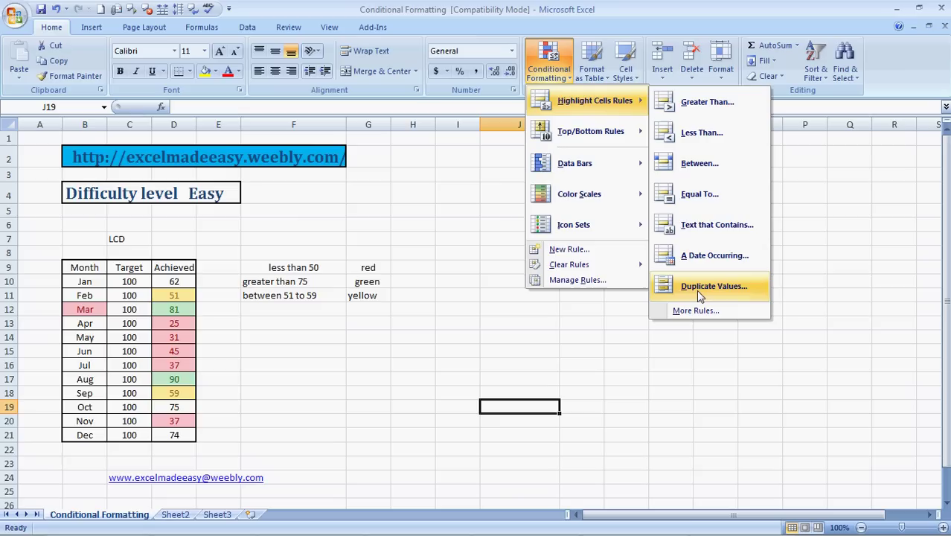
pyautogui.click(480, 396)
pyautogui.click(404, 400)
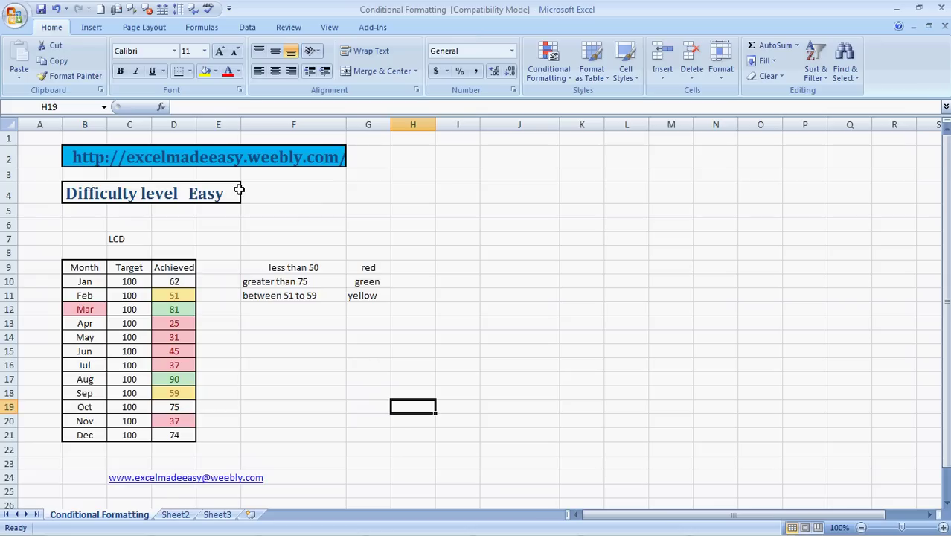
# Switch to the browser and subscribe to the Excel Made Easy YouTube channel
pyautogui.hotkey('alt', 'Tab')
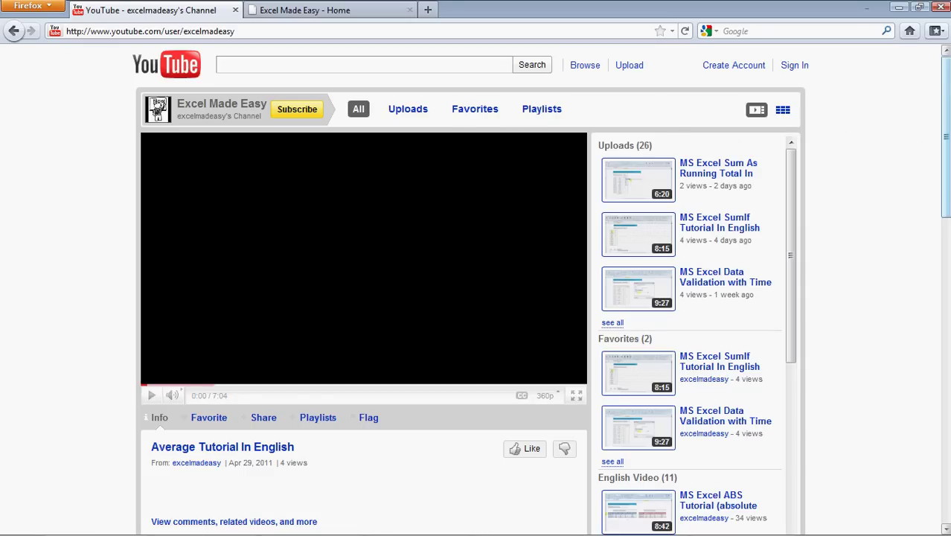
pyautogui.moveTo(949, 90)
pyautogui.mouseDown()
pyautogui.moveTo(949, 105)
pyautogui.moveTo(948, 87)
pyautogui.mouseUp()
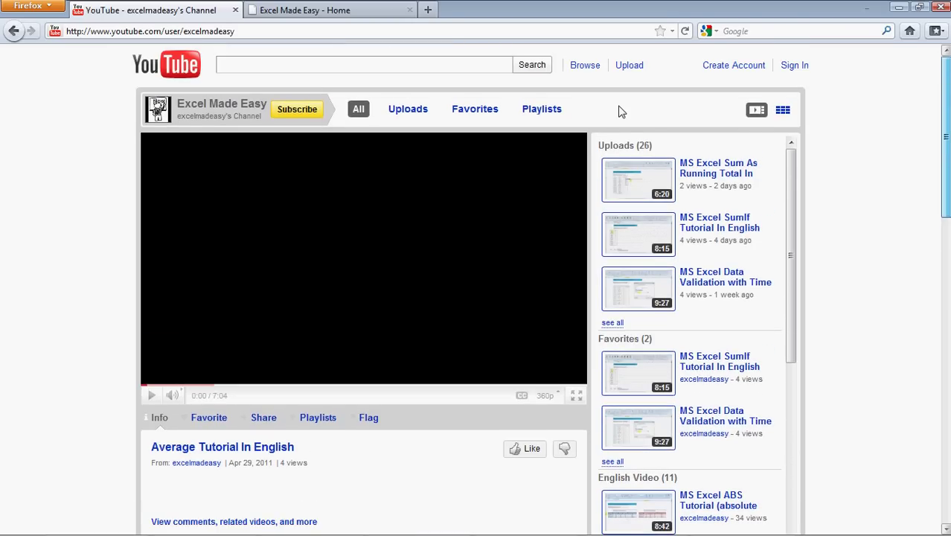
pyautogui.click(477, 112)
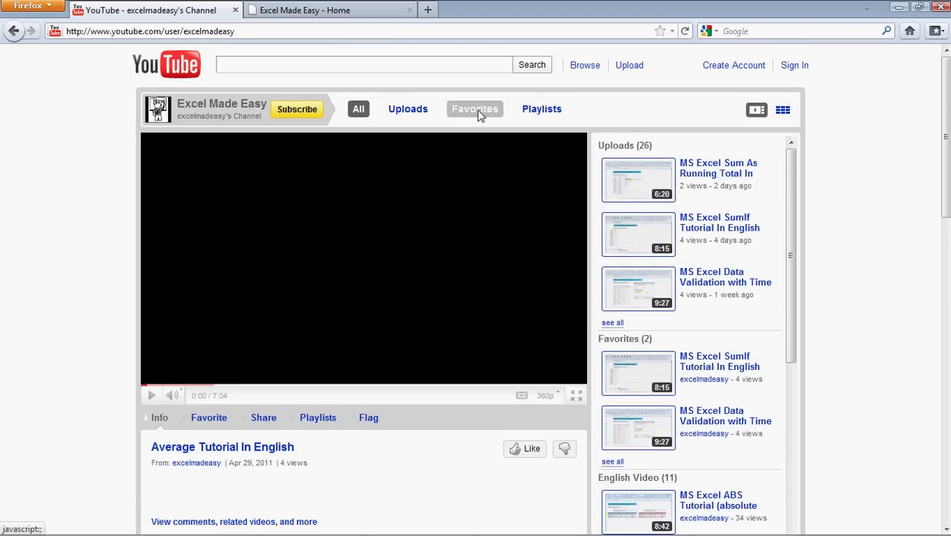
pyautogui.click(300, 112)
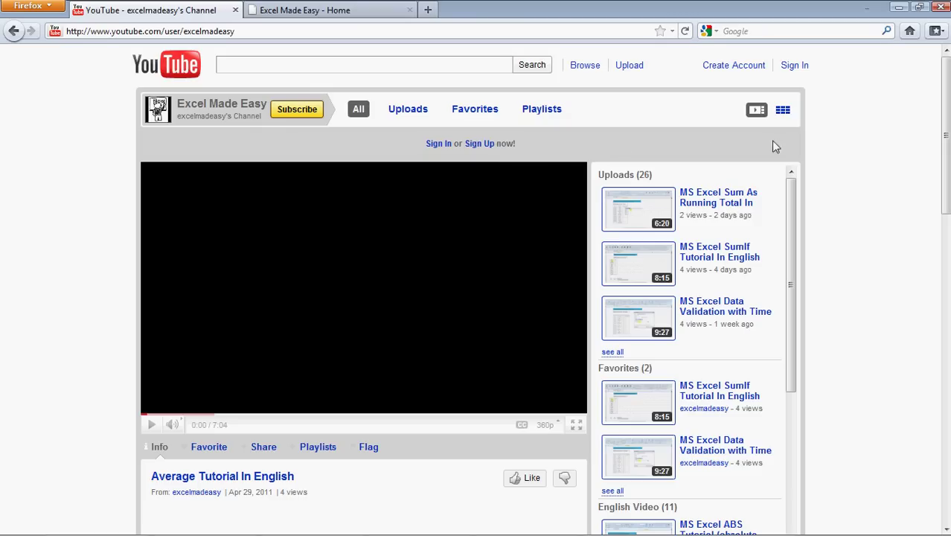
# Scroll down to the channel's Profile section and review its details
pyautogui.moveTo(945, 99); pyautogui.dragTo(919, 153)
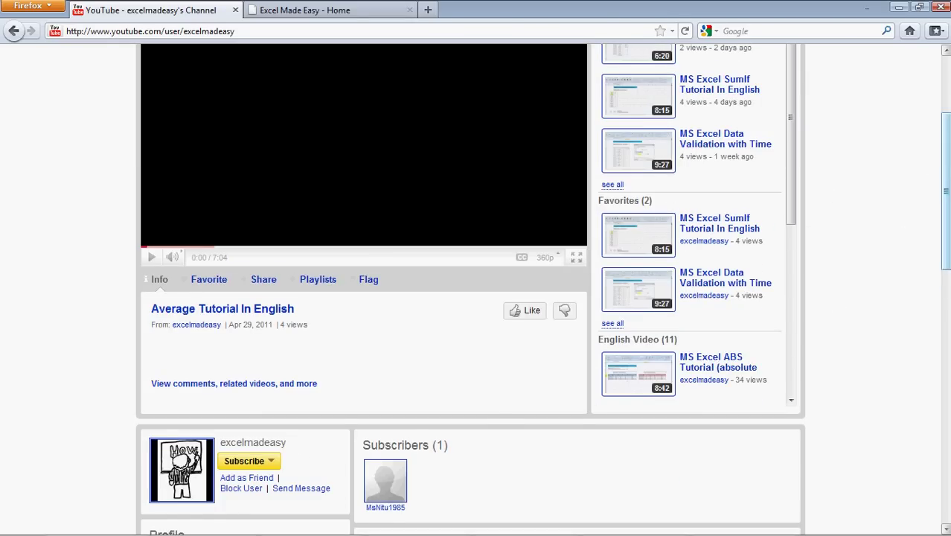
pyautogui.scroll(-1, 945, 186)
pyautogui.scroll(-5, 944, 204)
pyautogui.scroll(2, 744, 298)
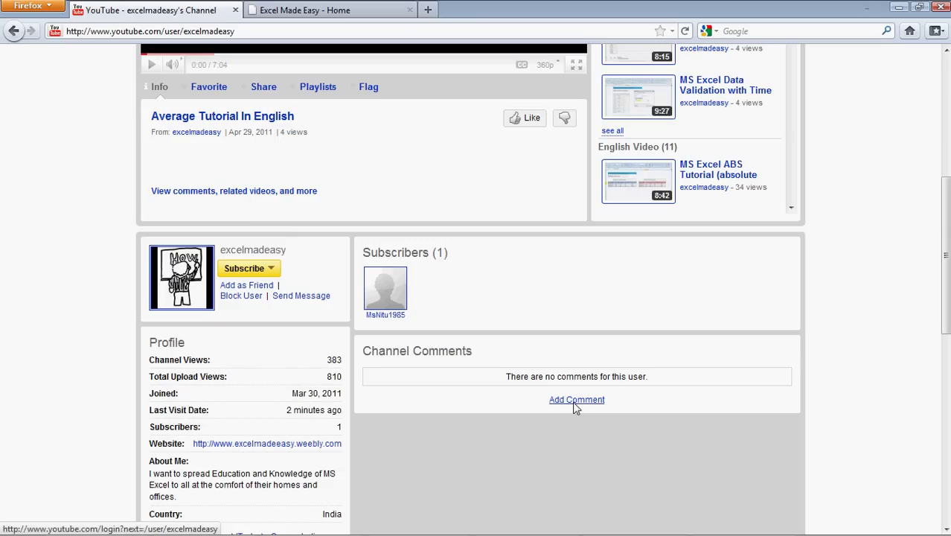
pyautogui.moveTo(945, 253); pyautogui.dragTo(483, 79)
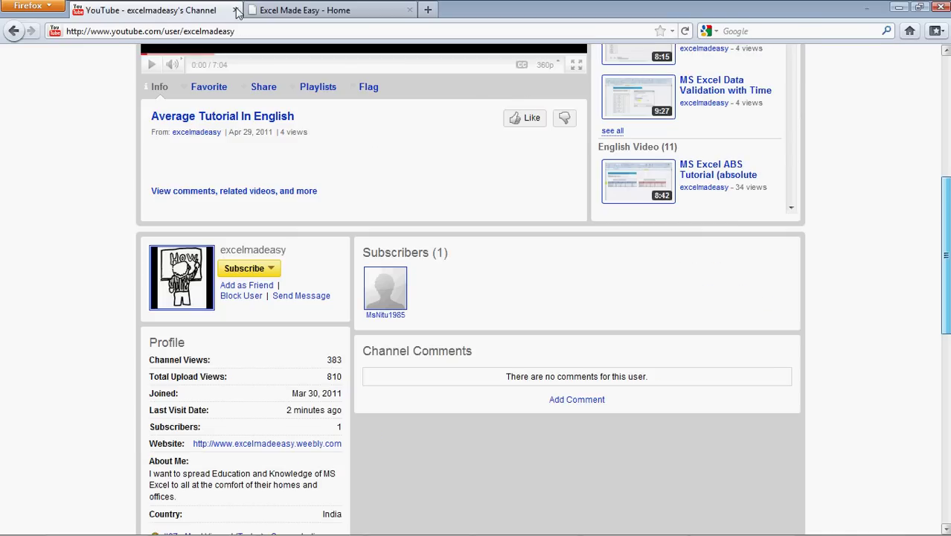
pyautogui.moveTo(302, 10); pyautogui.dragTo(301, 10)
# Scroll through the Excel Made Easy home page, then switch back to the Excel workbook
pyautogui.click(301, 10)
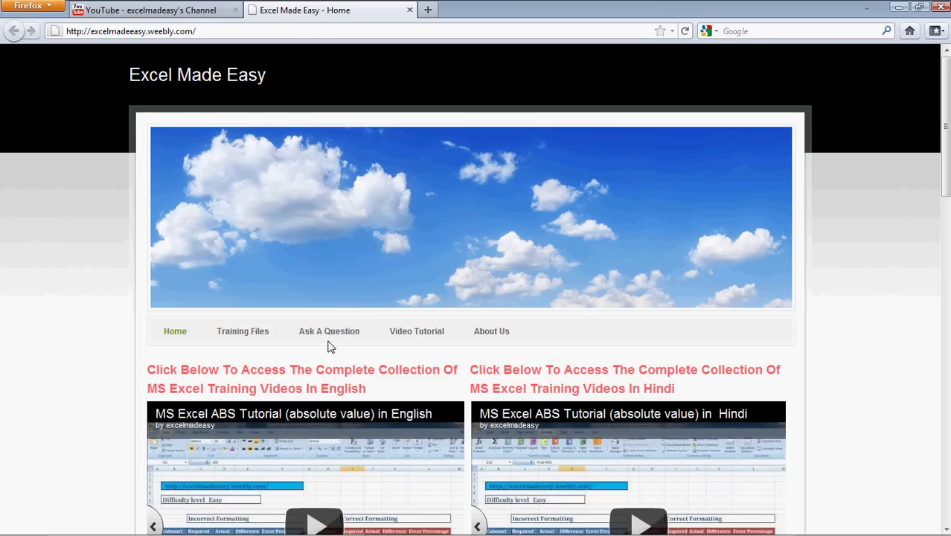
pyautogui.moveTo(945, 89); pyautogui.dragTo(899, 145)
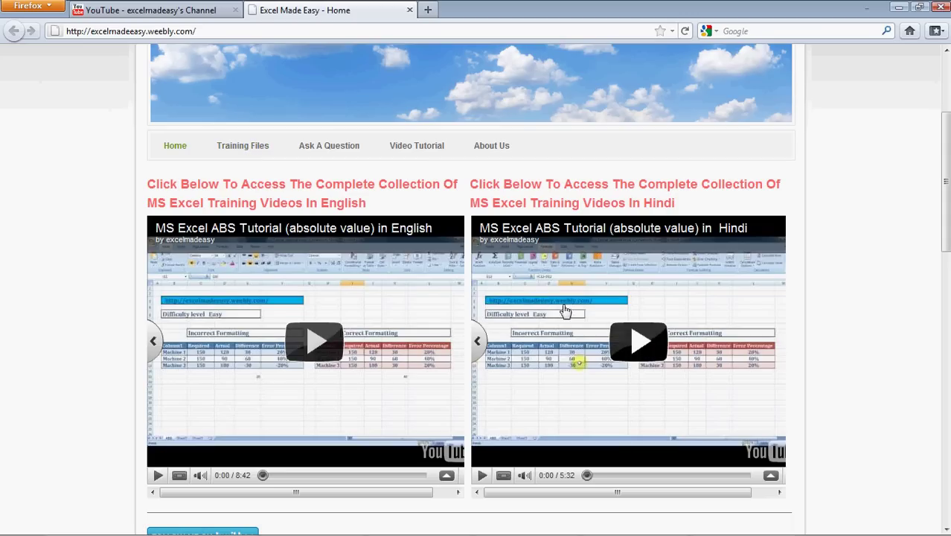
pyautogui.moveTo(947, 191); pyautogui.dragTo(940, 267)
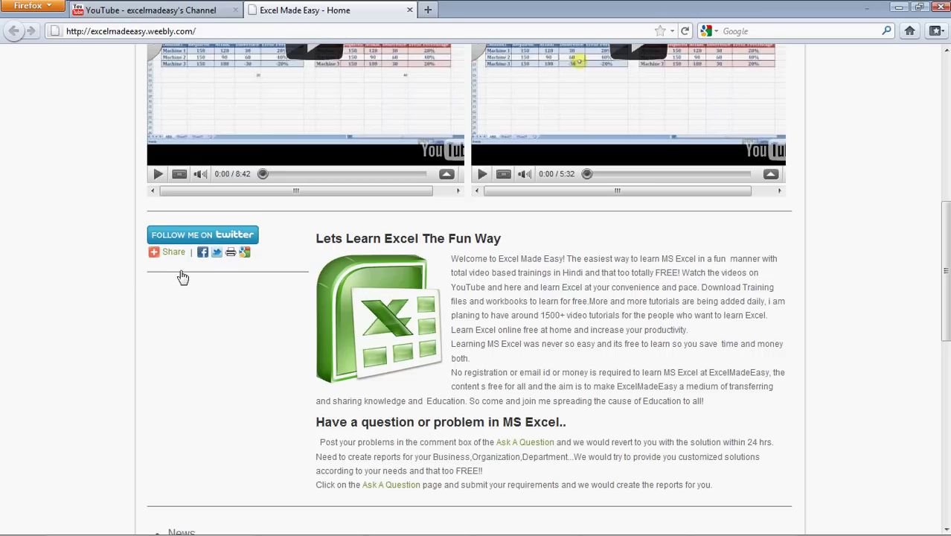
pyautogui.moveTo(152, 259)
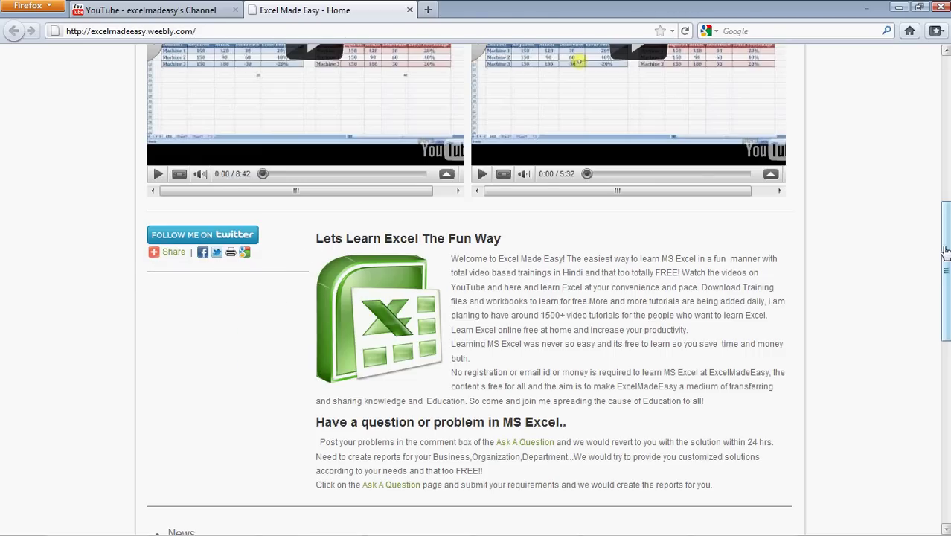
pyautogui.moveTo(942, 252); pyautogui.dragTo(943, 312)
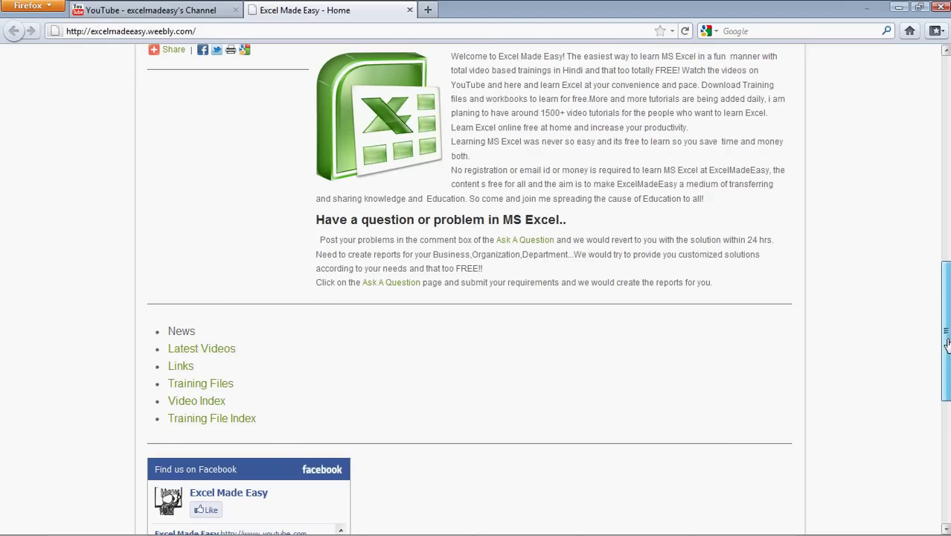
pyautogui.moveTo(943, 312); pyautogui.dragTo(945, 383)
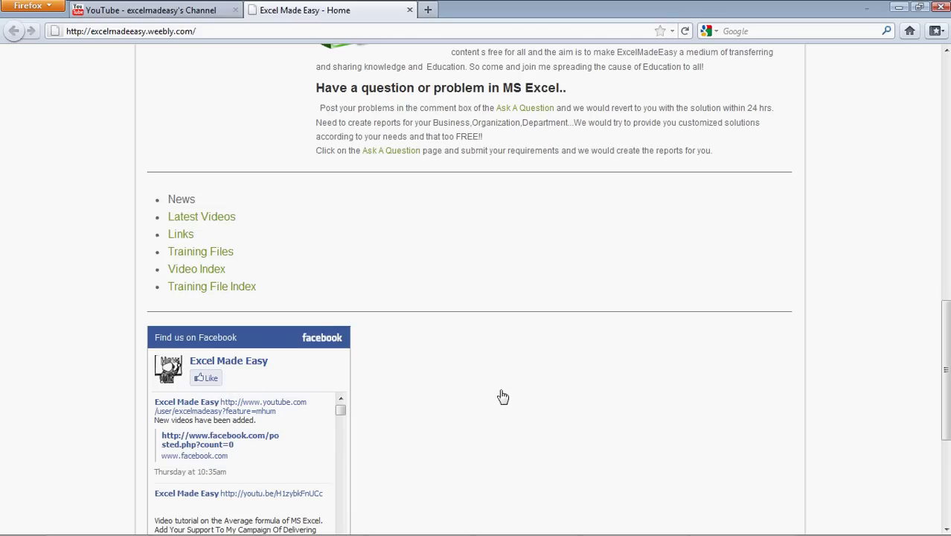
pyautogui.moveTo(947, 328); pyautogui.dragTo(947, 357)
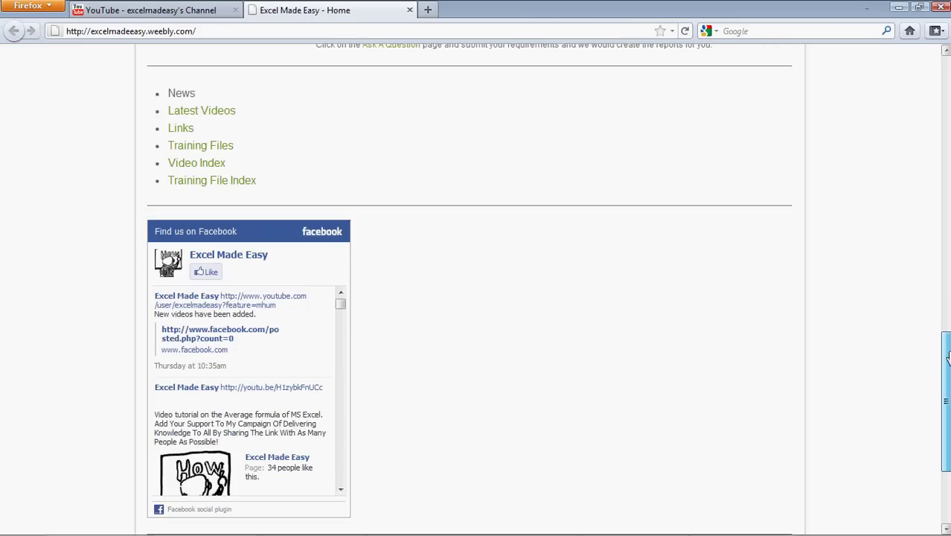
pyautogui.hotkey('alt', 'Tab')
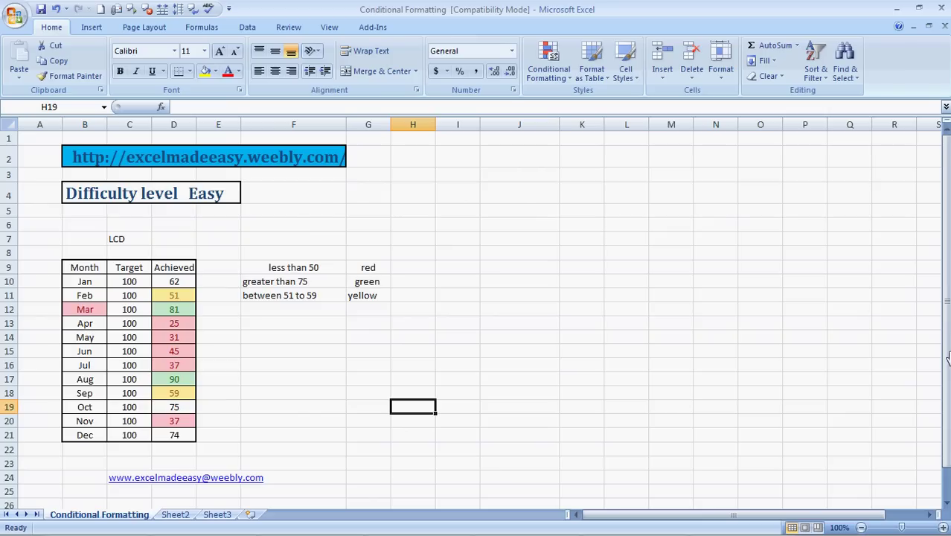